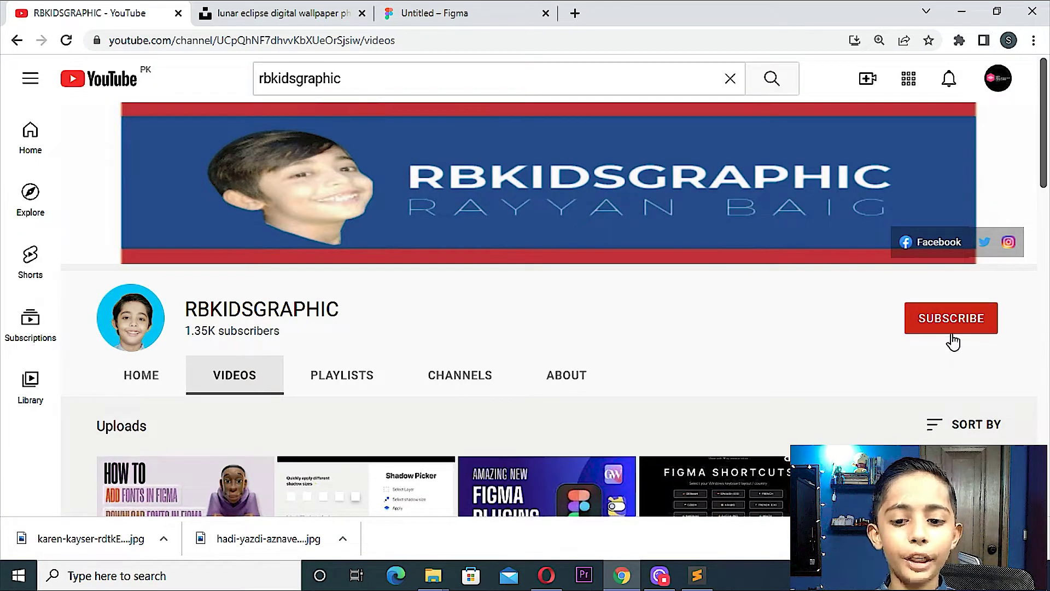
- Subscribe to RBKIDSGRAPHIC, keep the subscription, and check the bell and notifications list
scroll(949, 323, "down", 2)
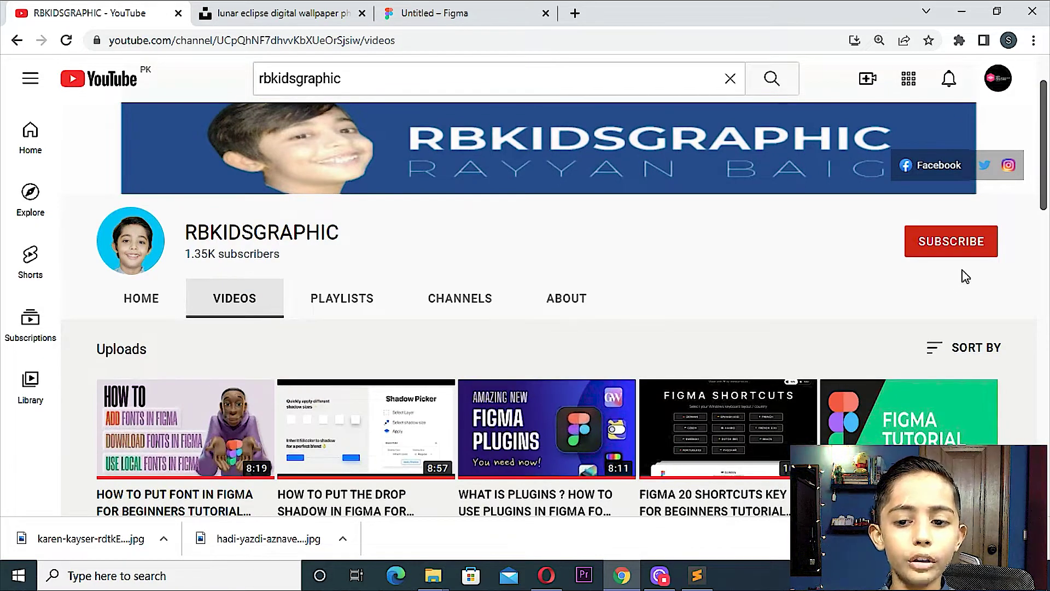
double_click(951, 243)
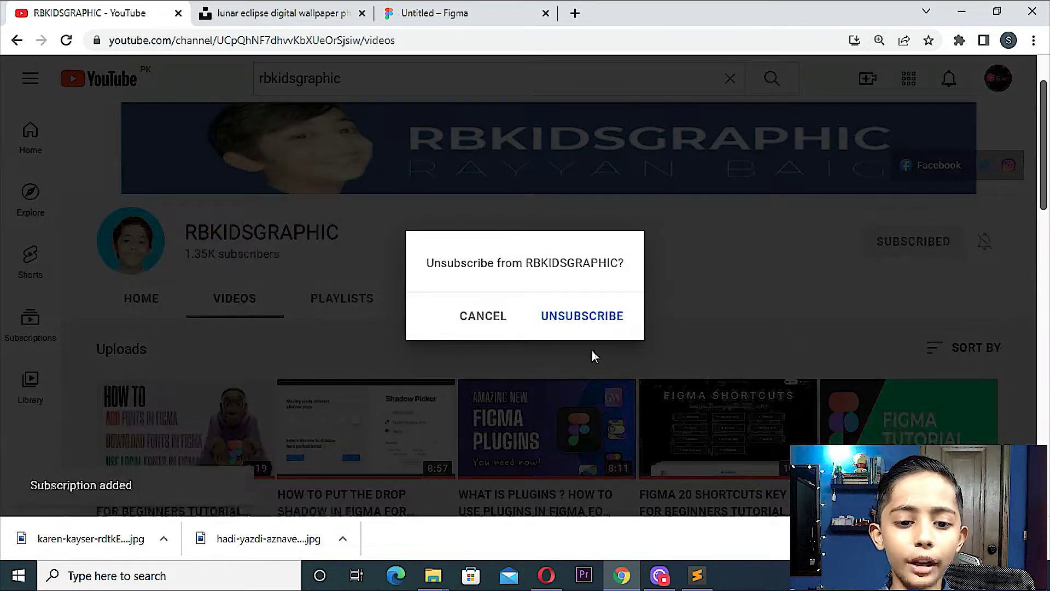
left_click(481, 314)
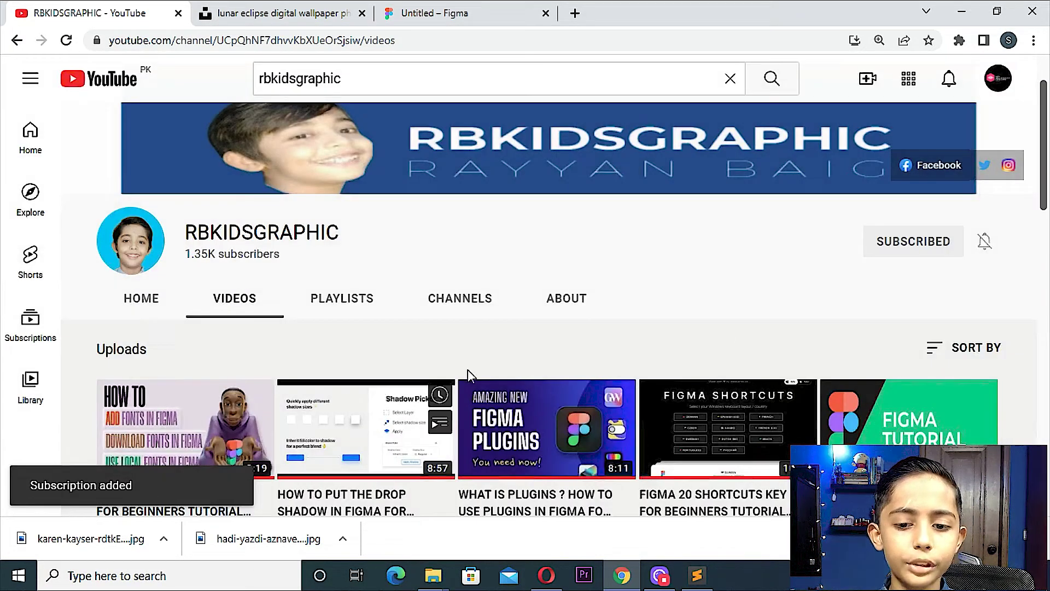
left_click(987, 243)
right_click(986, 243)
key("Escape")
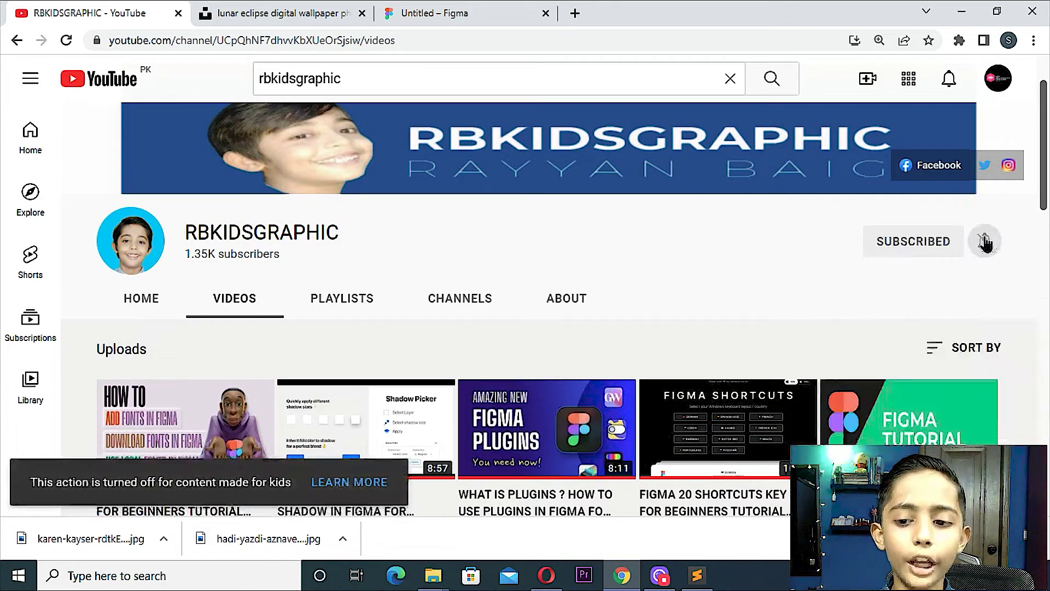
left_click(949, 79)
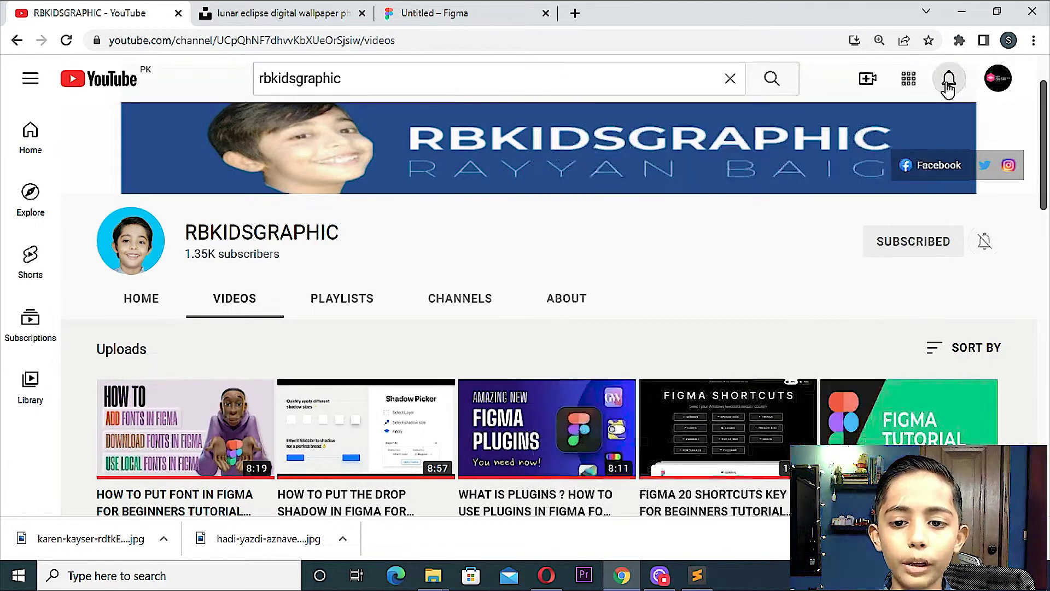
left_click(948, 79)
left_click(389, 295)
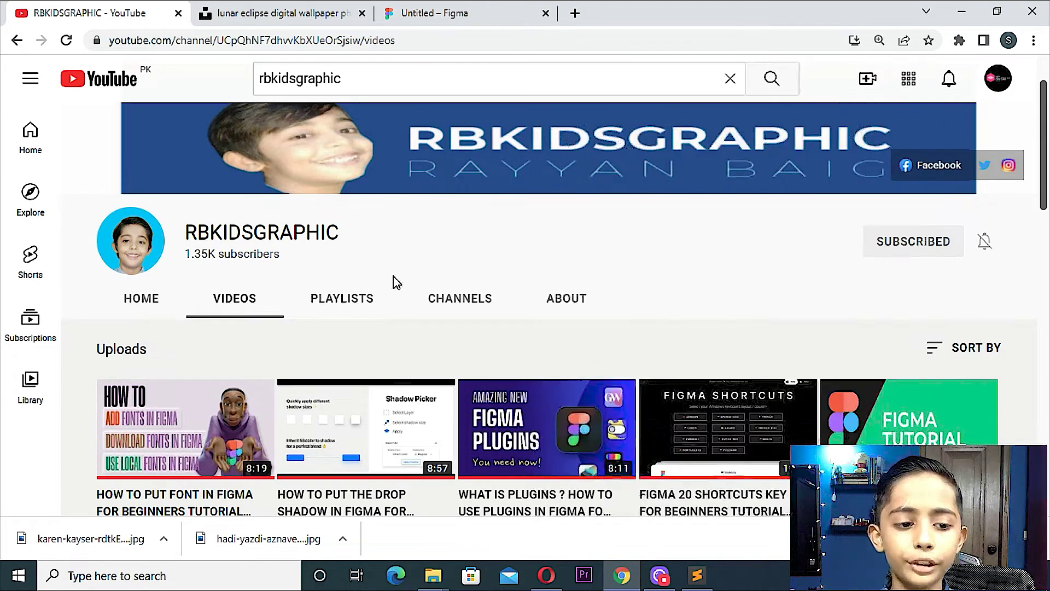
- Open the 'How to Put Font in Figma' video, then return to the channel's video list
scroll(394, 276, "down", 3)
left_click(210, 211)
right_click(207, 205)
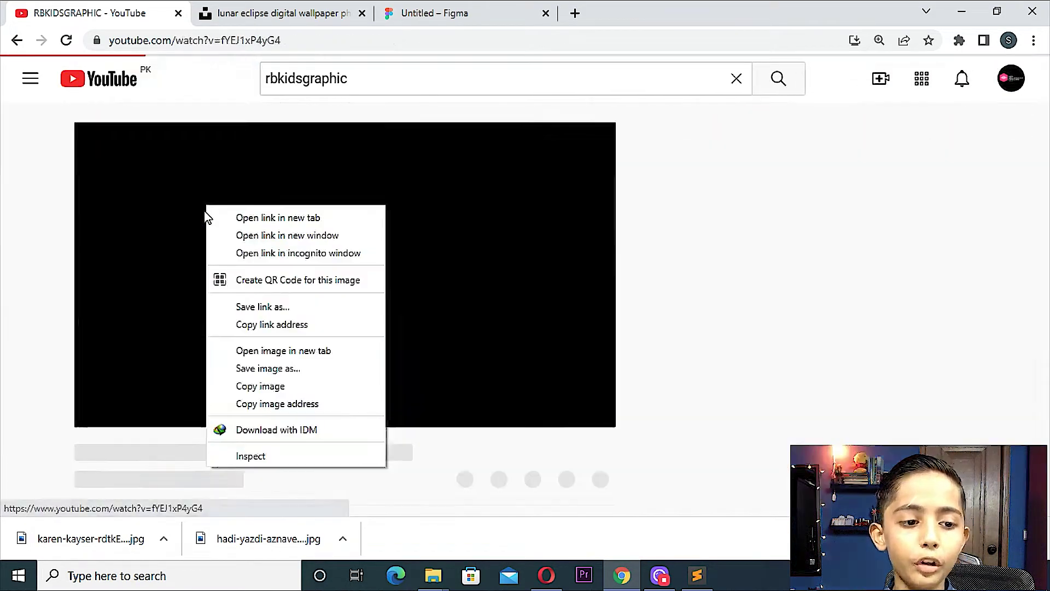
left_click(85, 368)
scroll(321, 382, "down", 3)
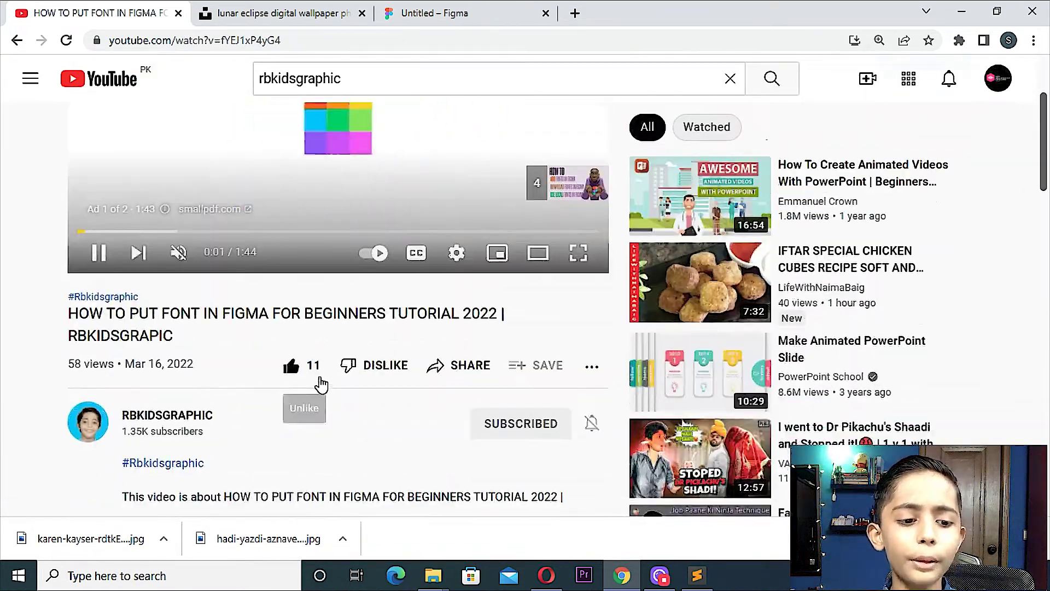
scroll(30, 63, "down", 3)
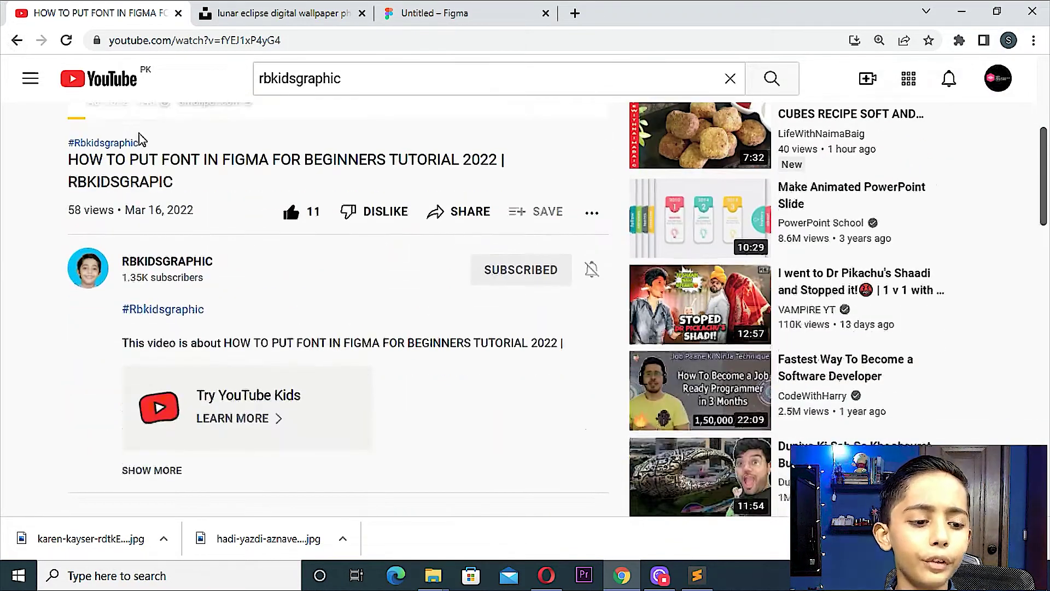
scroll(40, 201, "down", 3)
scroll(121, 97, "up", 9)
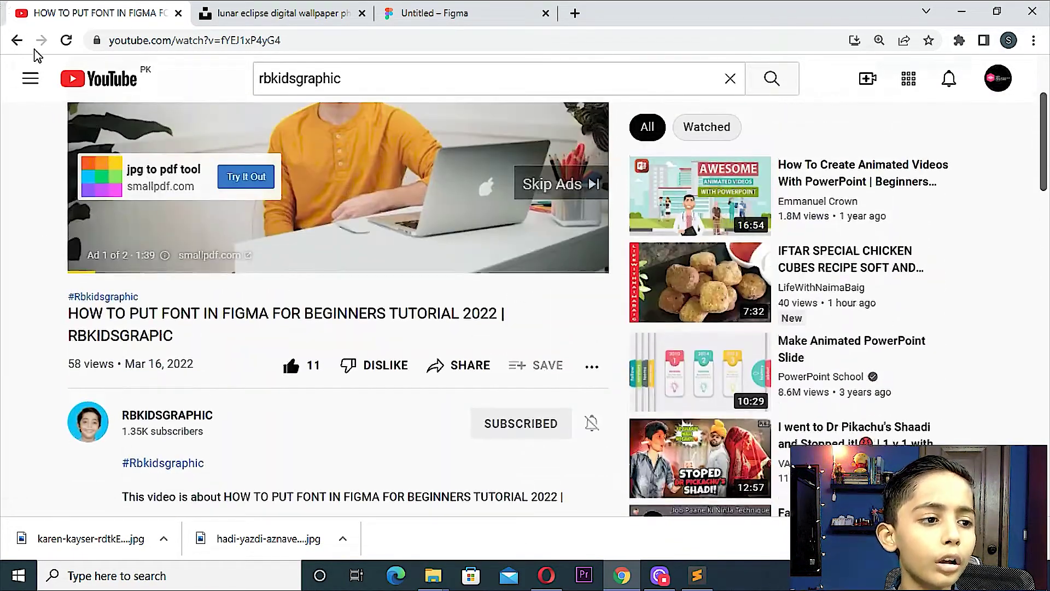
left_click(16, 40)
scroll(877, 188, "up", 1)
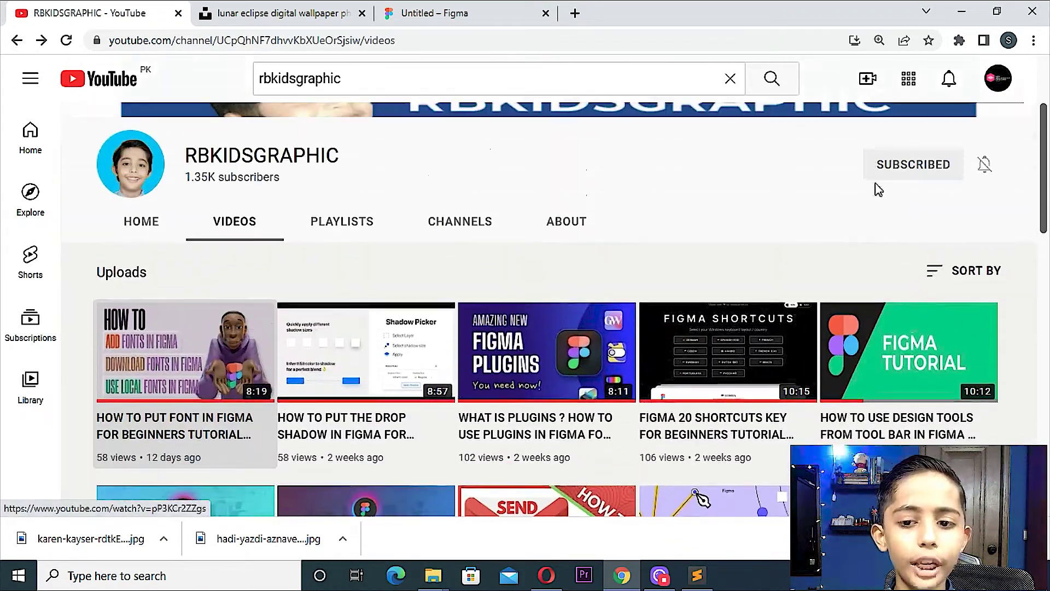
scroll(897, 239, "up", 3)
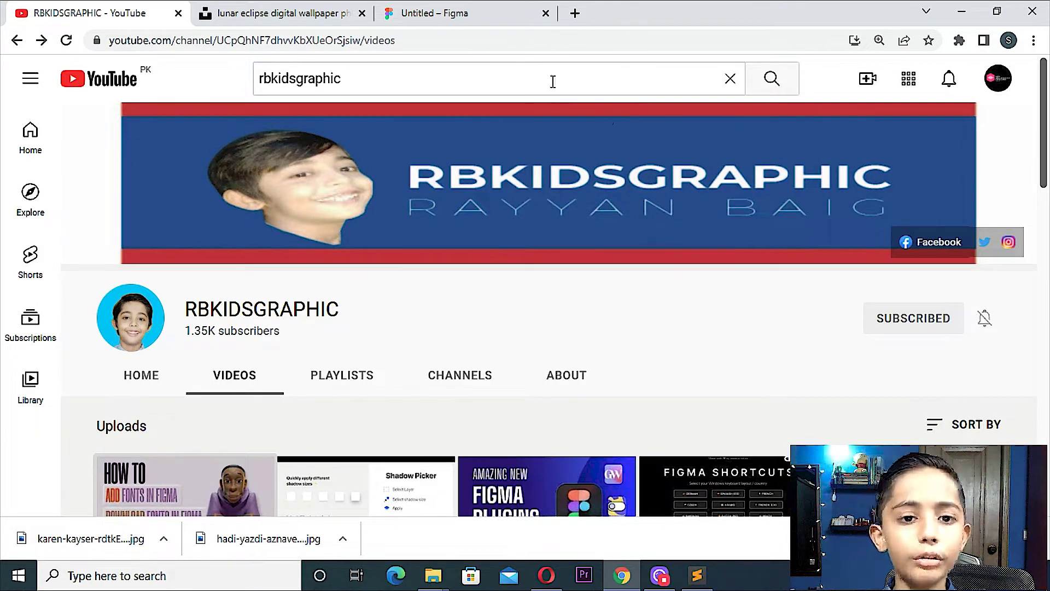
- Delete the red test rectangle from the Figma design file
left_click(483, 8)
left_click(434, 173)
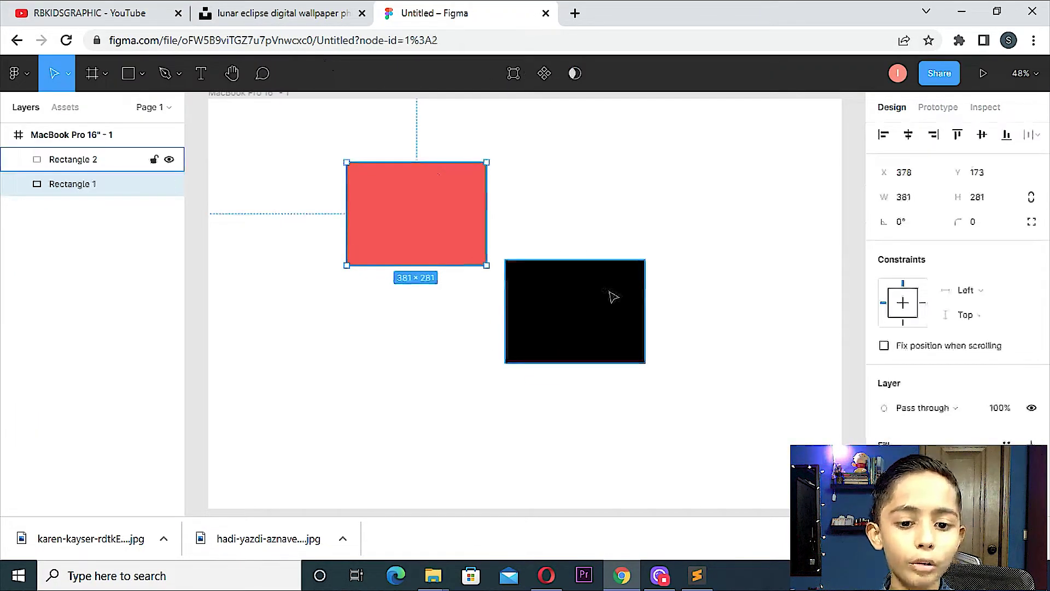
key("Delete")
key("Delete")
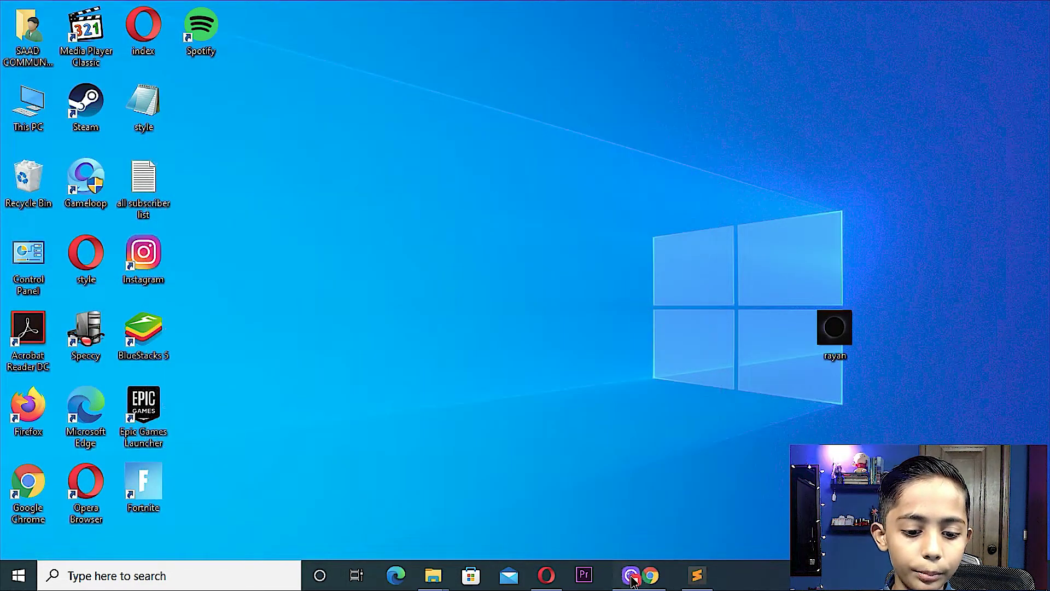
- Open the rayan eclipse photo from the desktop and paste it into the MacBook Pro 16" frame
left_click_drag(633, 567, 673, 577)
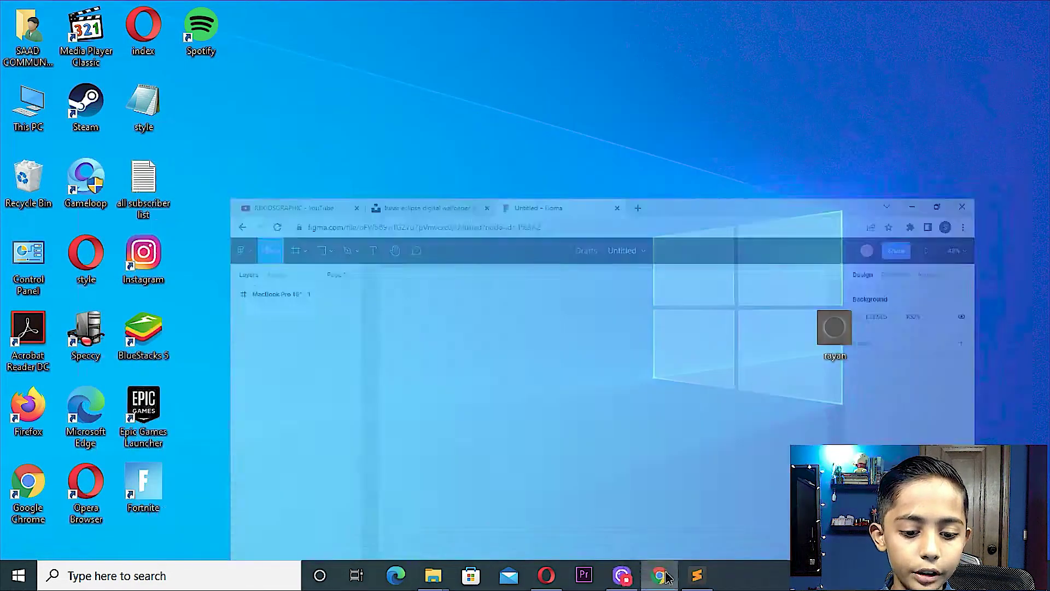
left_click_drag(834, 327, 659, 576)
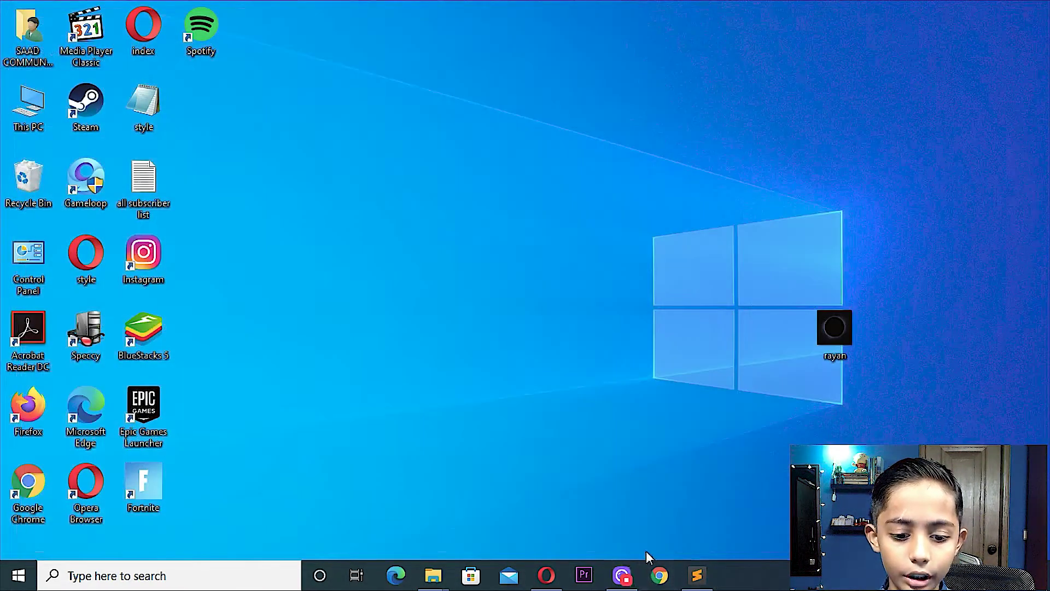
left_click(658, 573)
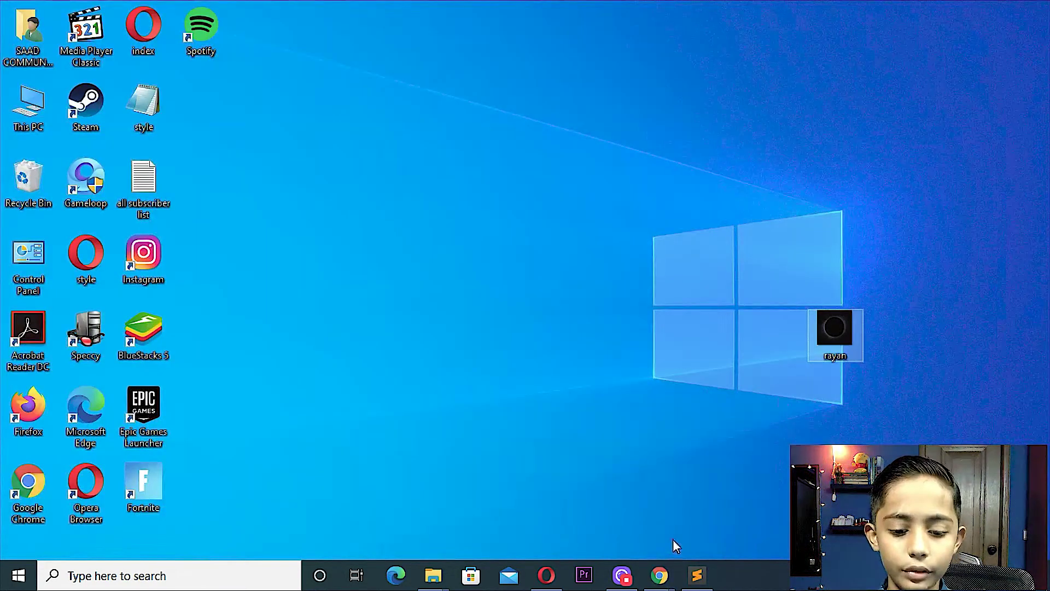
mouse_move(658, 575)
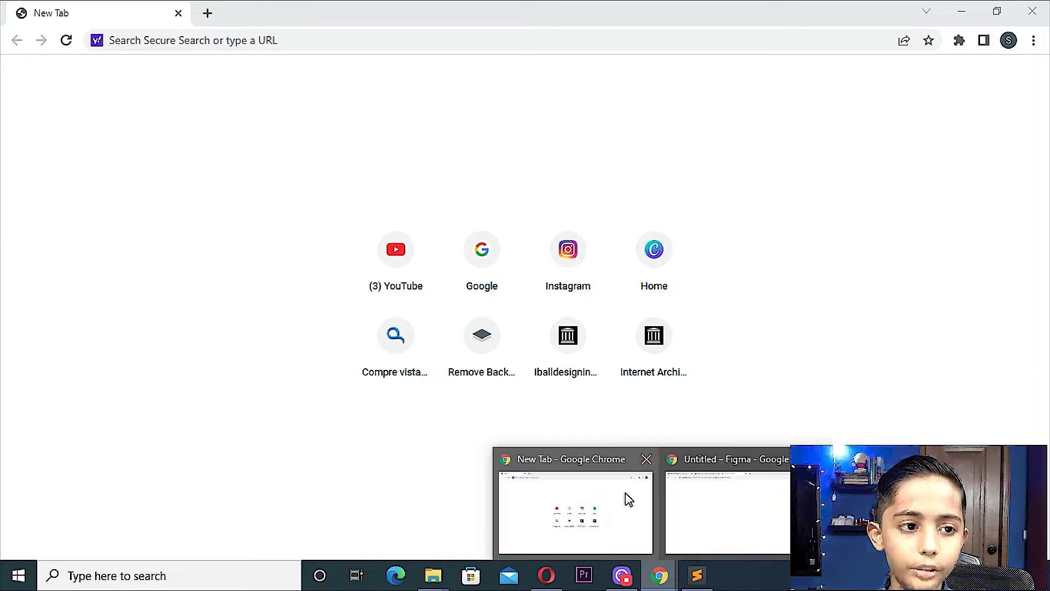
left_click(646, 469)
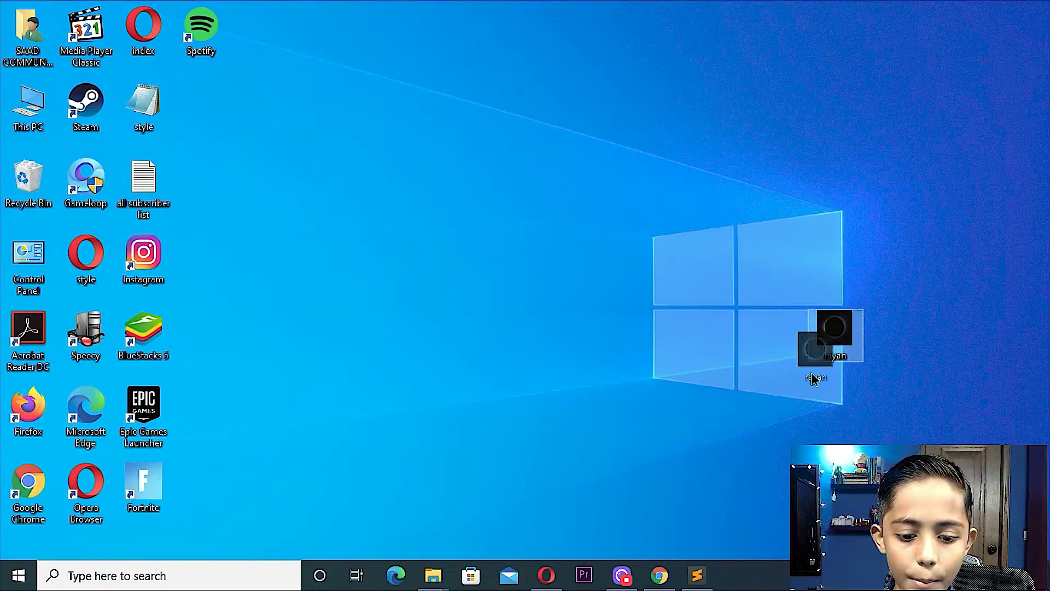
left_click_drag(813, 378, 831, 336)
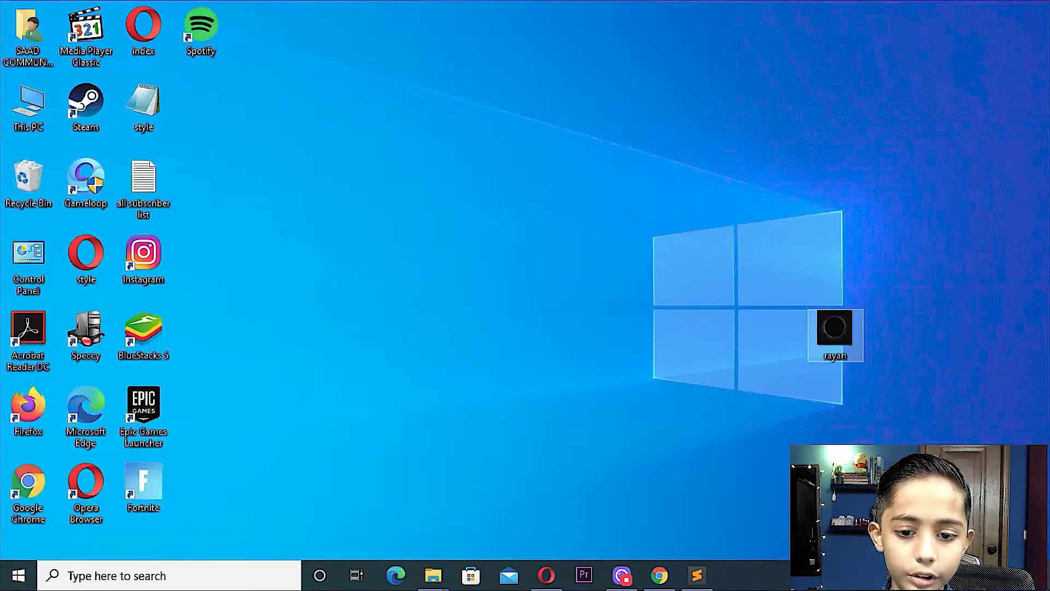
left_click(651, 583)
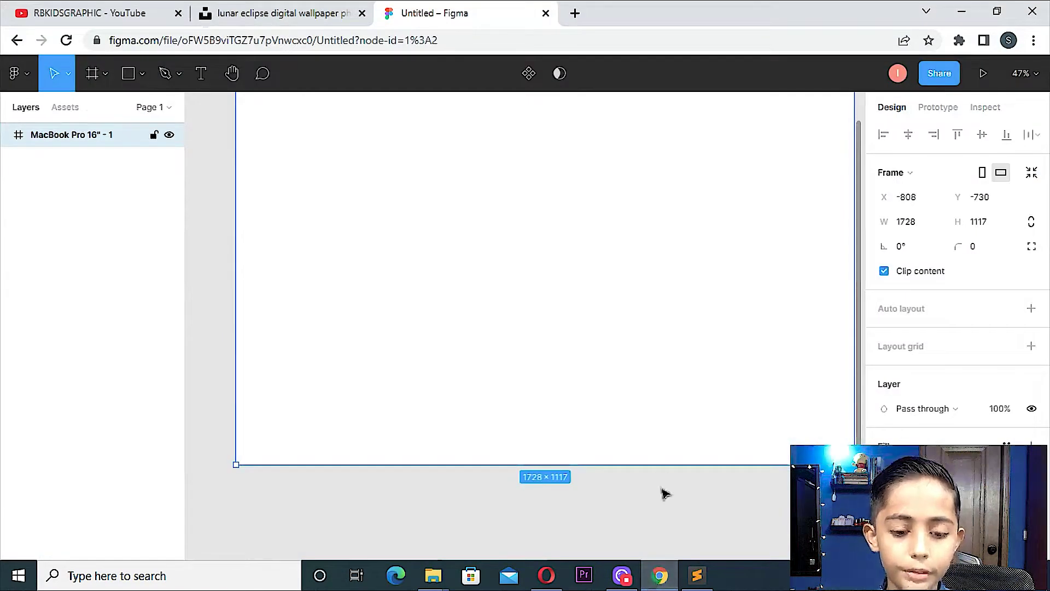
key("ctrl+v")
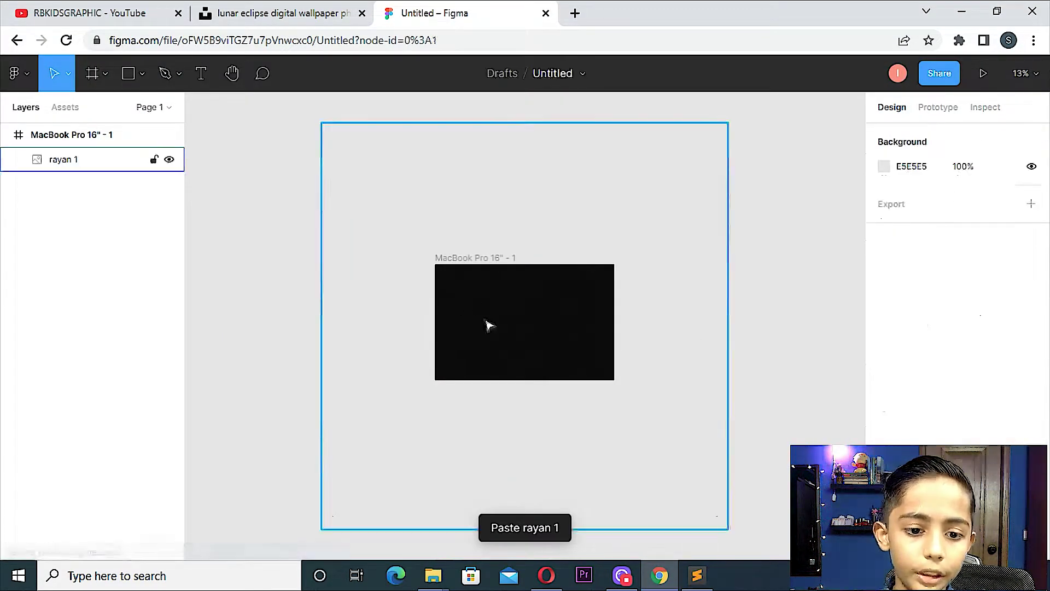
- Adjust the rayan 1 image fill, resetting exposure to neutral, then leave crop mode
double_click(487, 324)
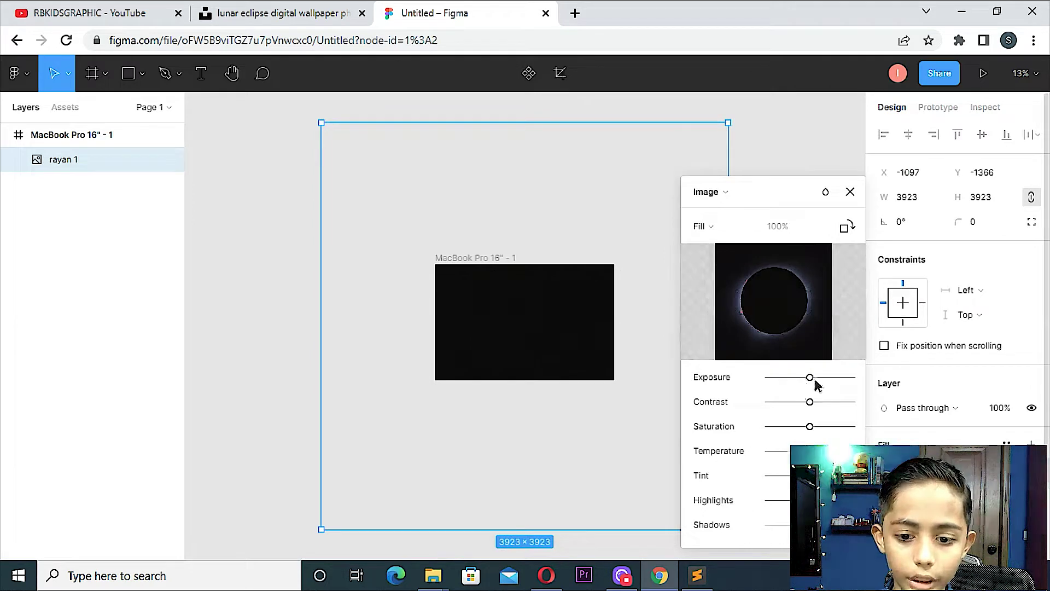
left_click(777, 377)
left_click(810, 376)
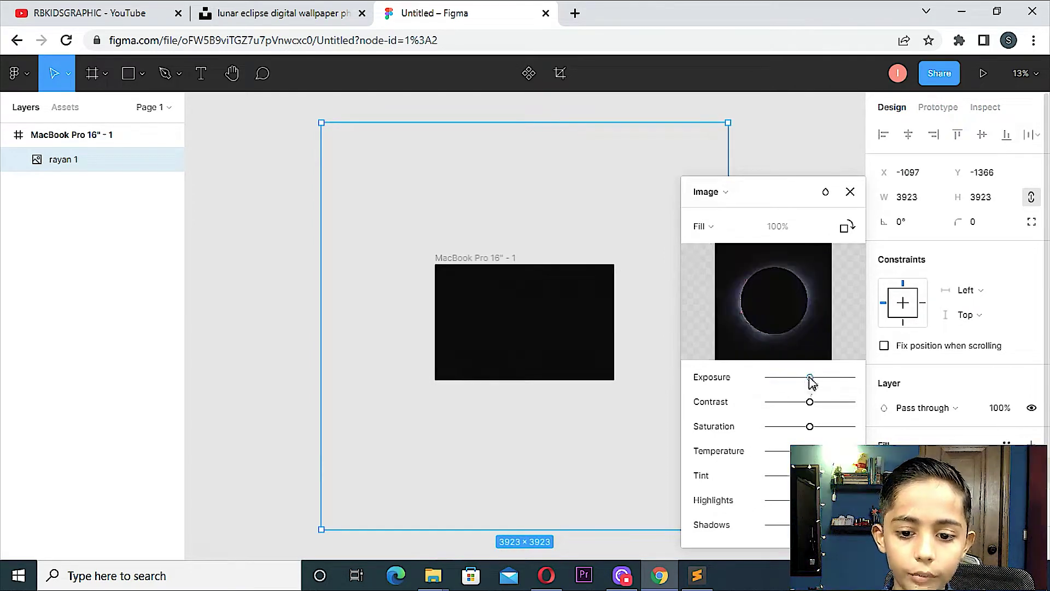
left_click_drag(721, 125, 606, 252)
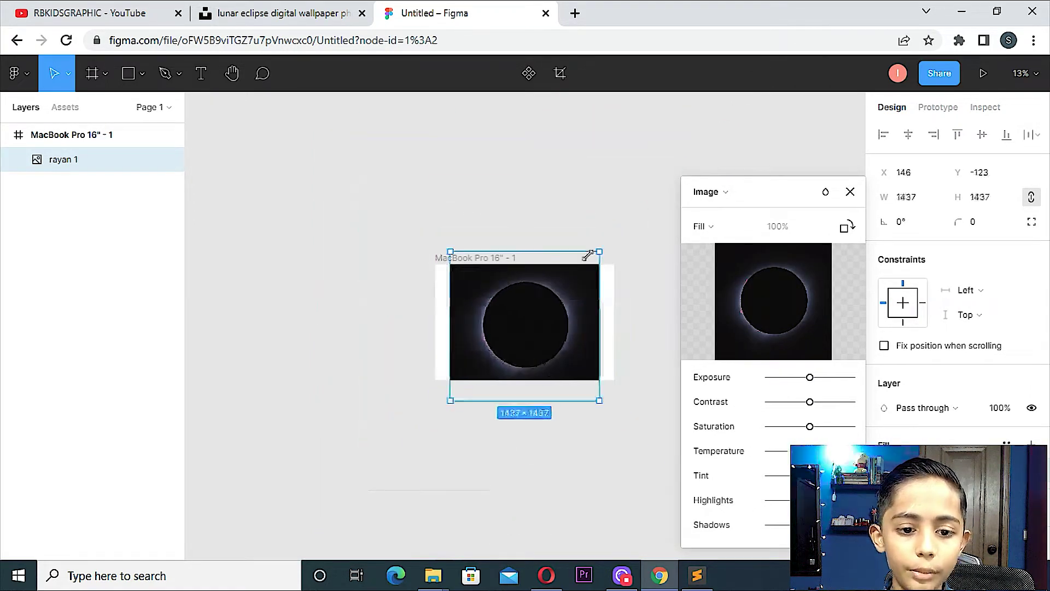
key("Escape")
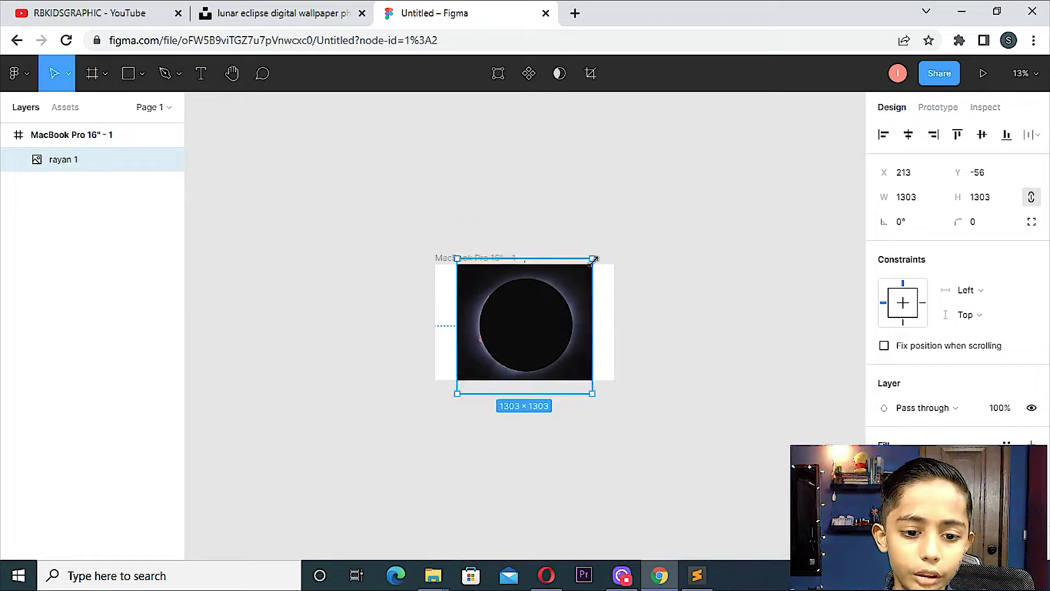
key("Return")
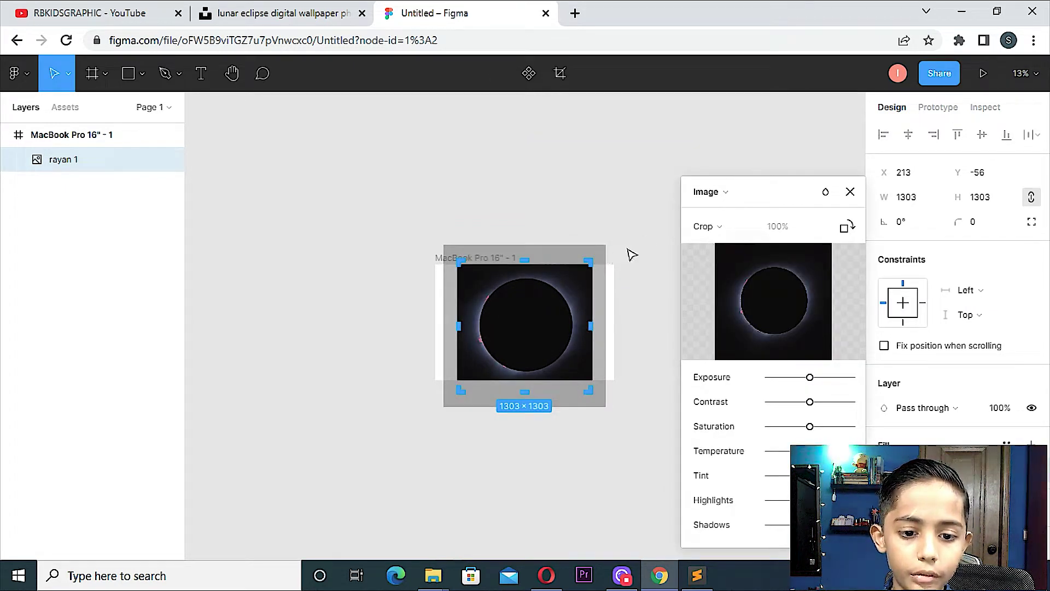
left_click(850, 191)
- Enlarge the eclipse image to 1815×1815 so it covers the frame
key("ctrl+equal")
key("ctrl+equal")
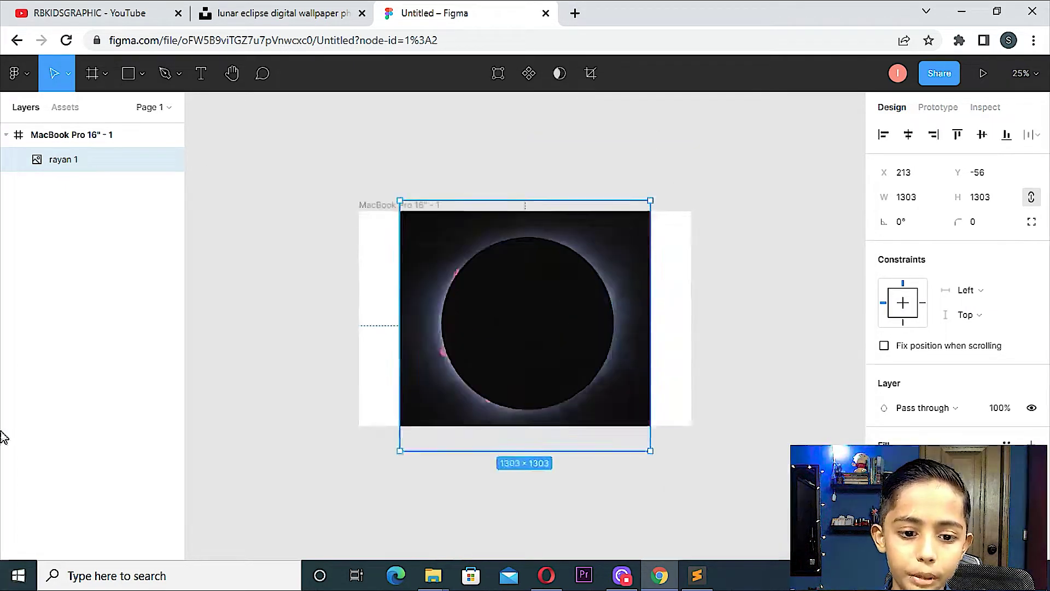
key("ctrl+equal")
key("ctrl+minus")
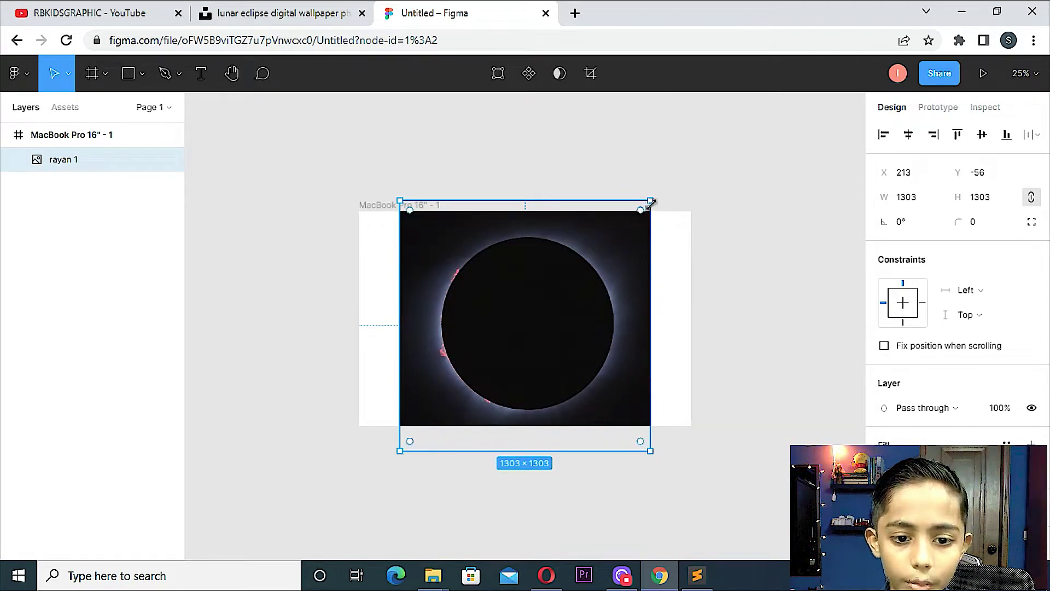
left_click_drag(658, 199, 695, 205)
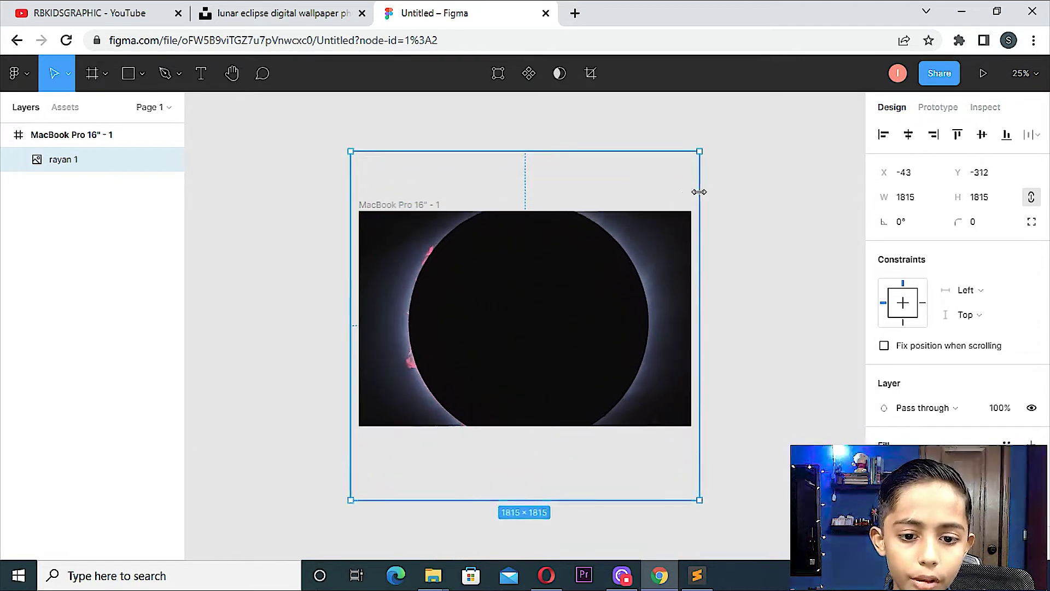
left_click(829, 310)
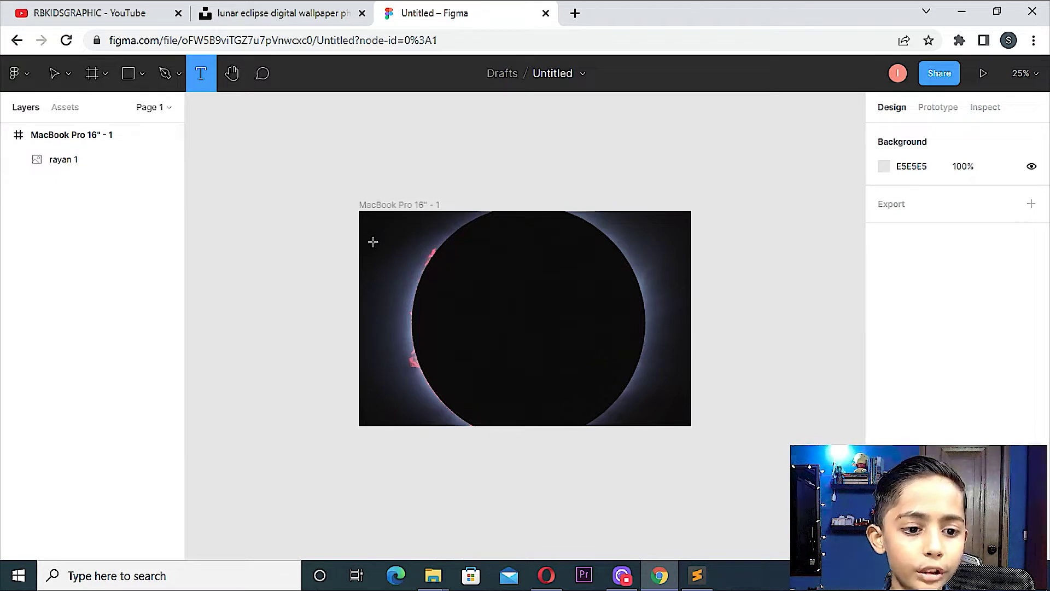
- Add a white RAYYA text layer at the frame's top-left in Inter Regular 12
left_click(373, 242)
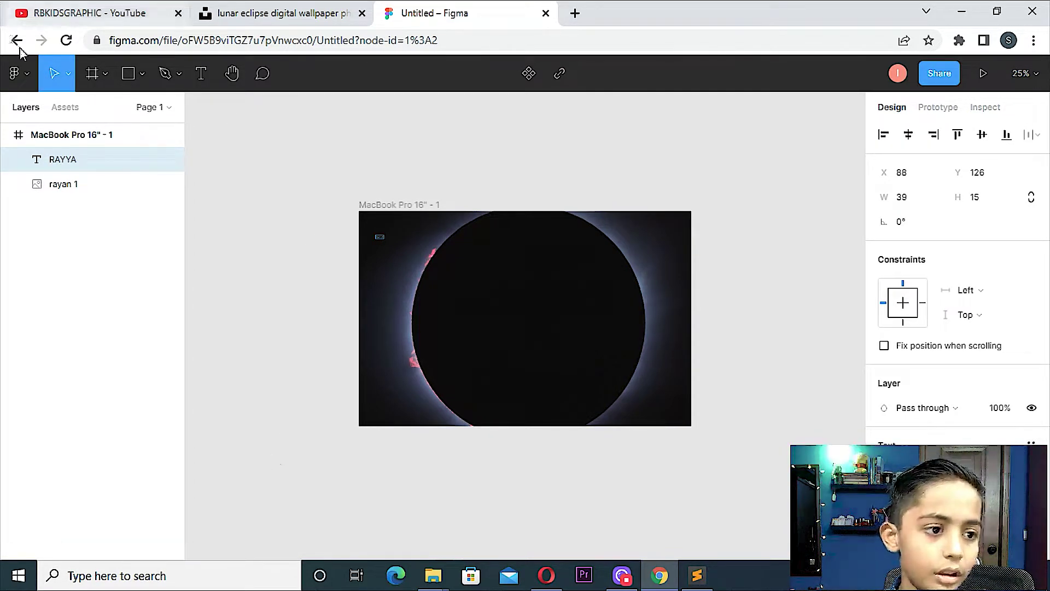
scroll(375, 276, "up", 1)
scroll(382, 258, "up", 3)
scroll(382, 258, "up", 2)
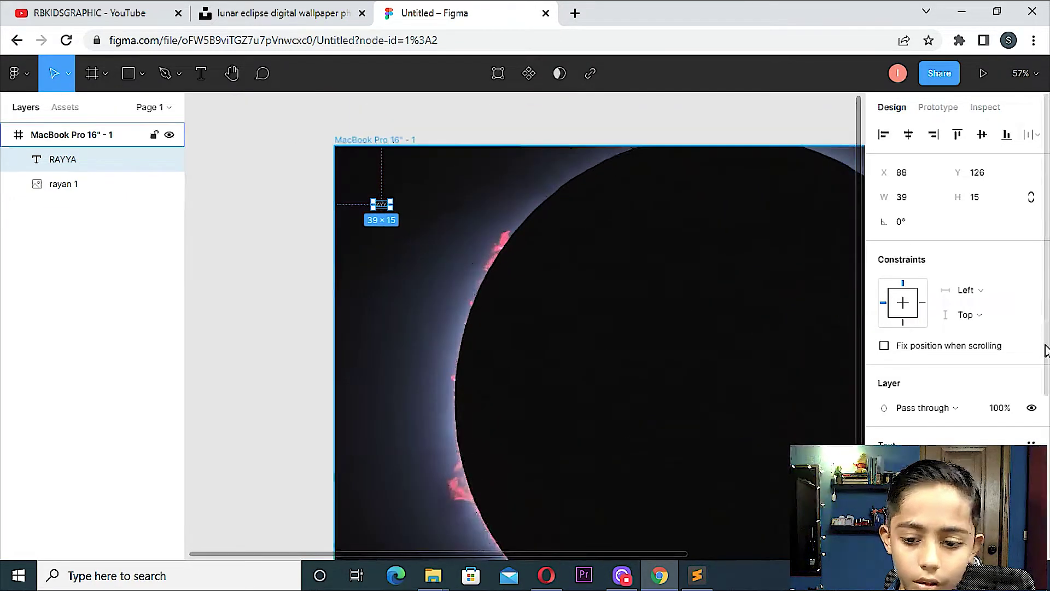
scroll(1009, 399, "down", 4)
left_click(1015, 268)
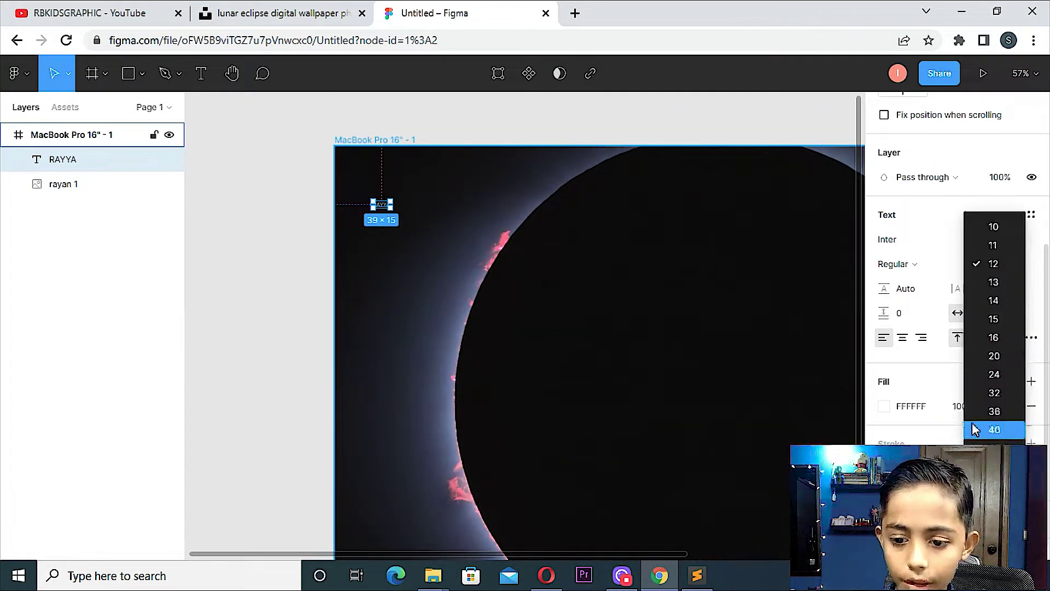
- Set the title's font size to 128 and move RAYYAN up and left in the frame
left_click(979, 430)
left_click(1015, 264)
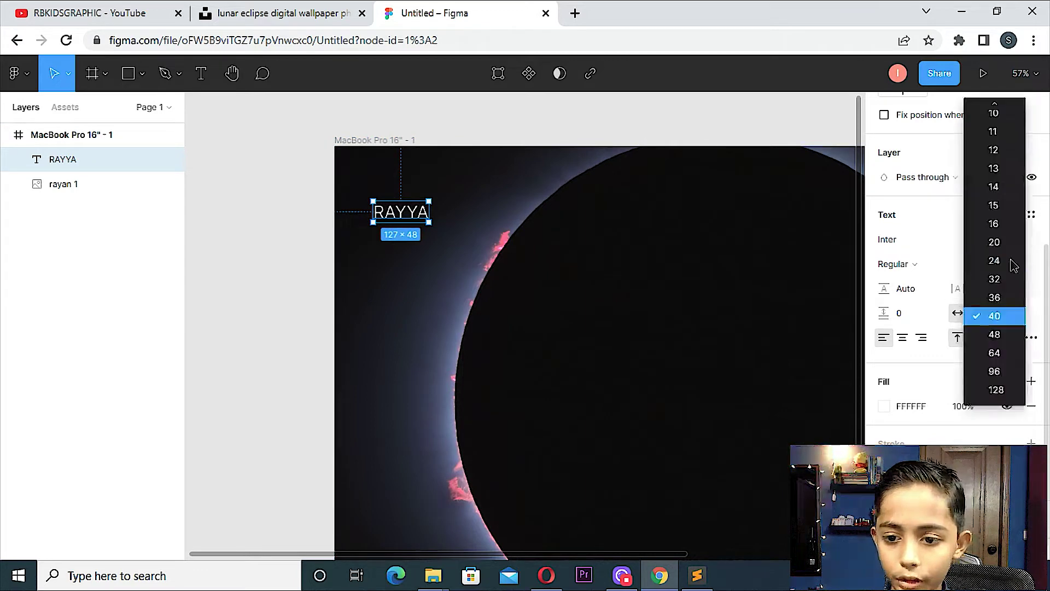
left_click(990, 391)
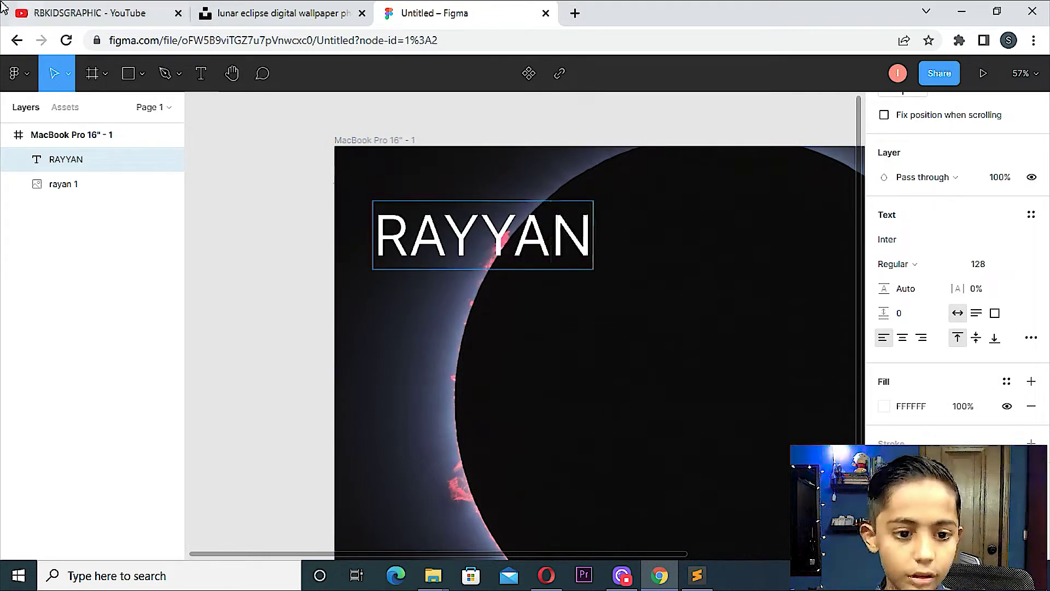
left_click_drag(557, 241, 544, 207)
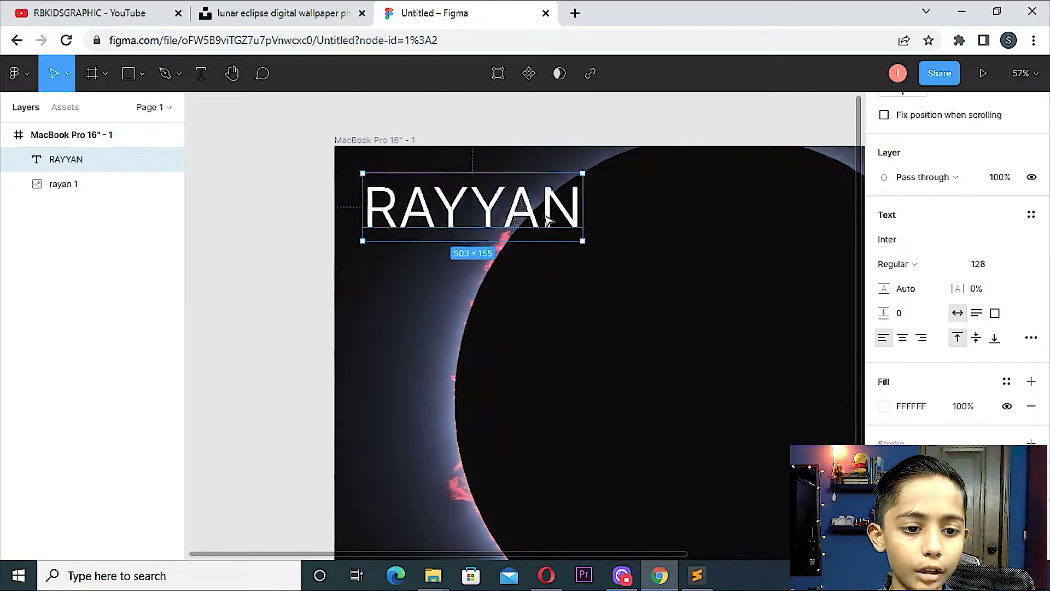
- Reduce RAYYAN to font size 64 and select the whole MacBook frame
left_click(1023, 263)
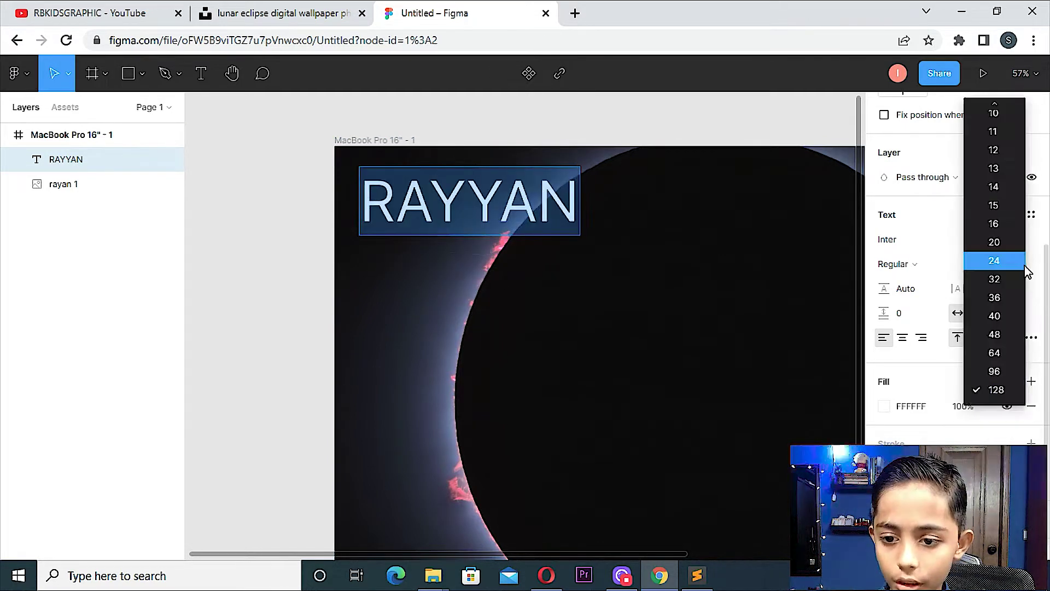
left_click(990, 354)
key("Escape")
scroll(519, 230, "down", 2)
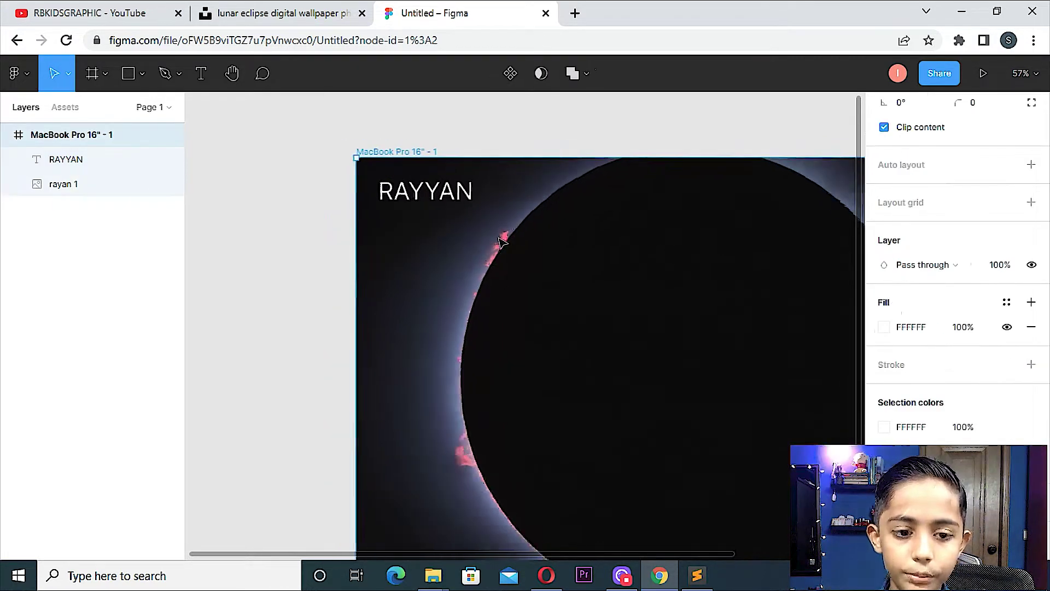
scroll(527, 241, "down", 2)
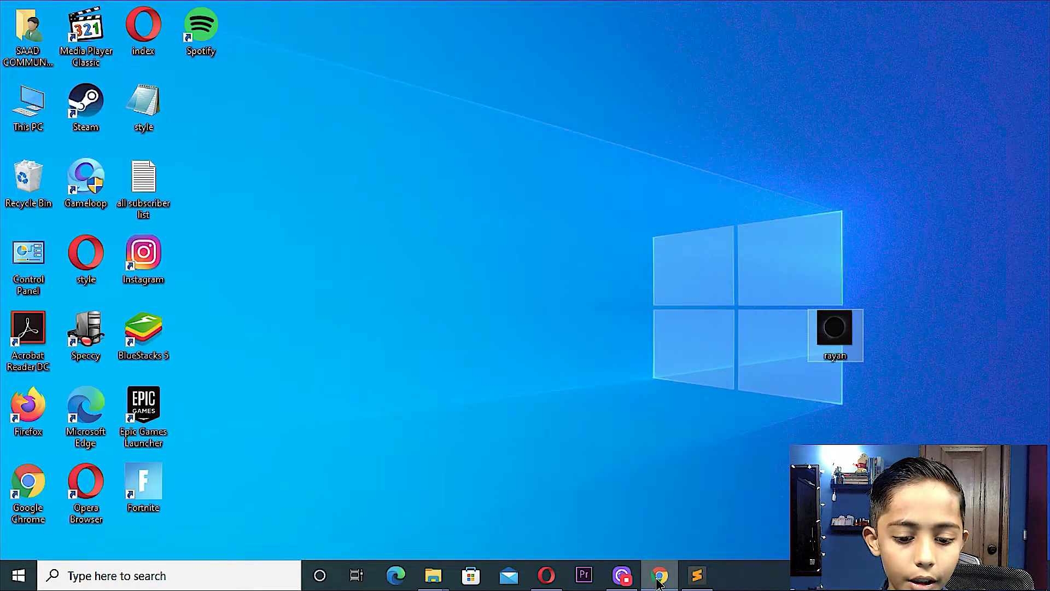
- Return to the Figma file, switch to the Move tool, and go back to the recent files page
left_click(659, 579)
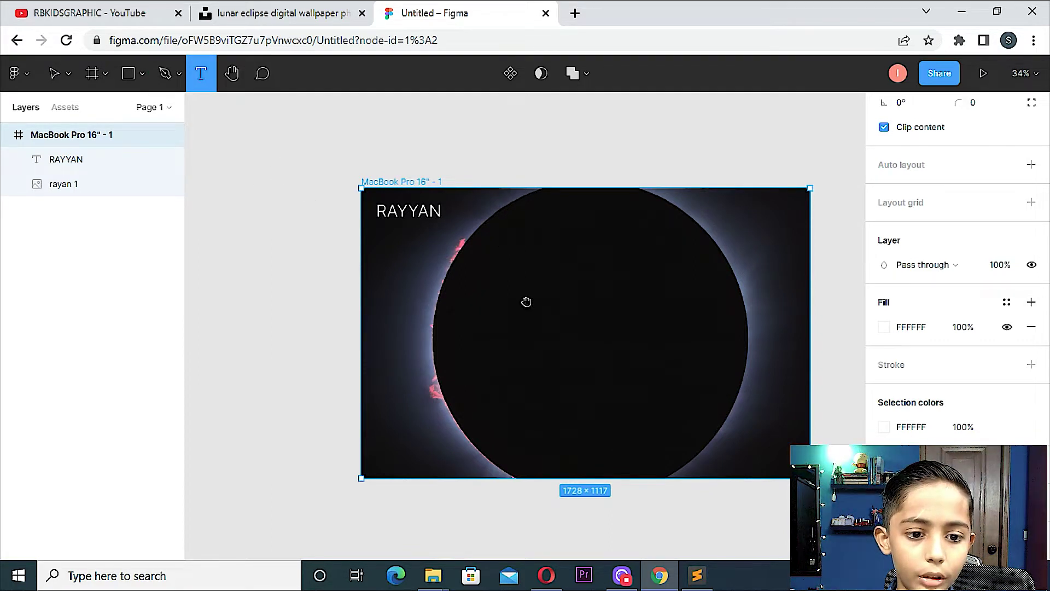
left_click(57, 77)
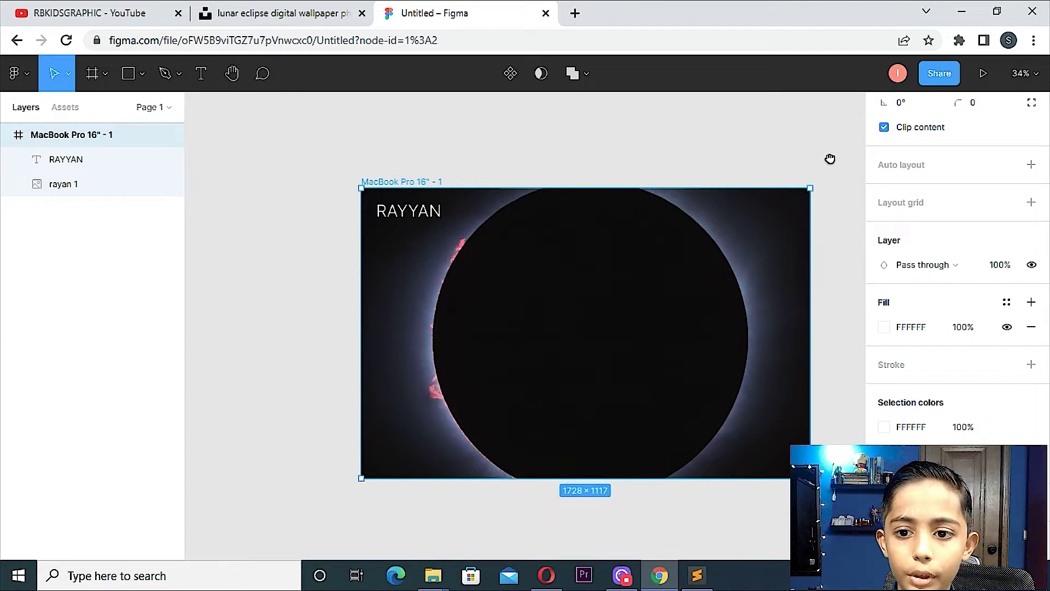
right_click(810, 87)
left_click(845, 97)
- Switch between the Figma files, Recently viewed, and prototype preview tabs
left_click(446, 10)
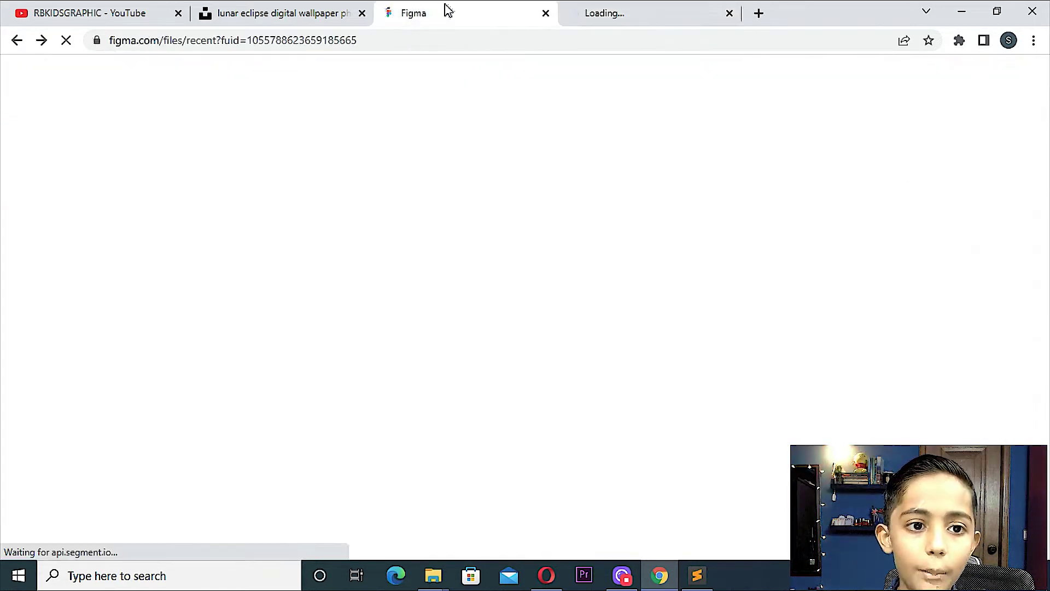
key("ctrl+shift+Tab")
left_click(534, 8)
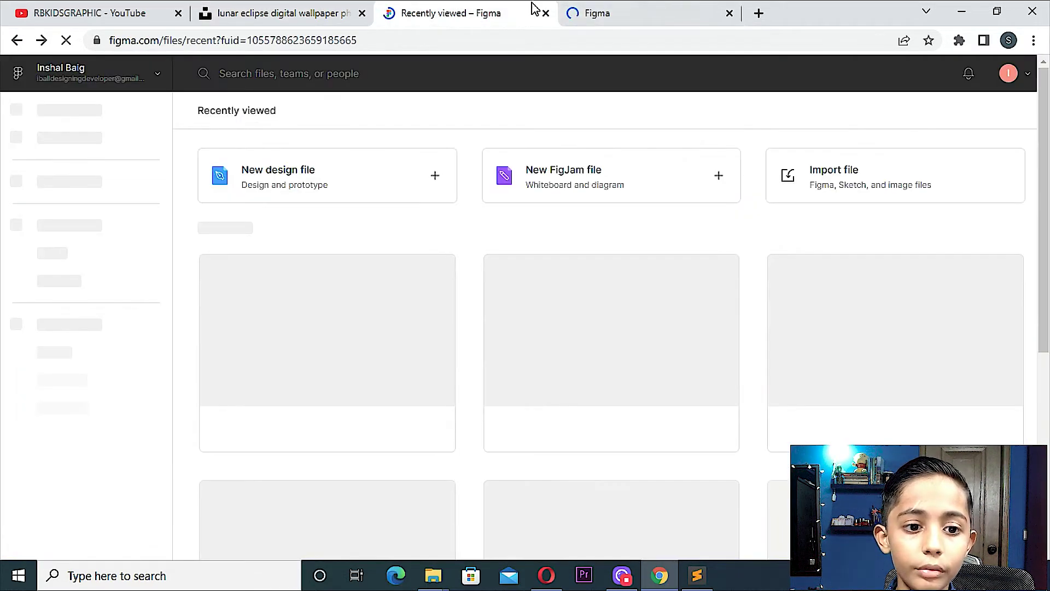
left_click(586, 11)
key("ctrl+shift+Tab")
left_click(604, 11)
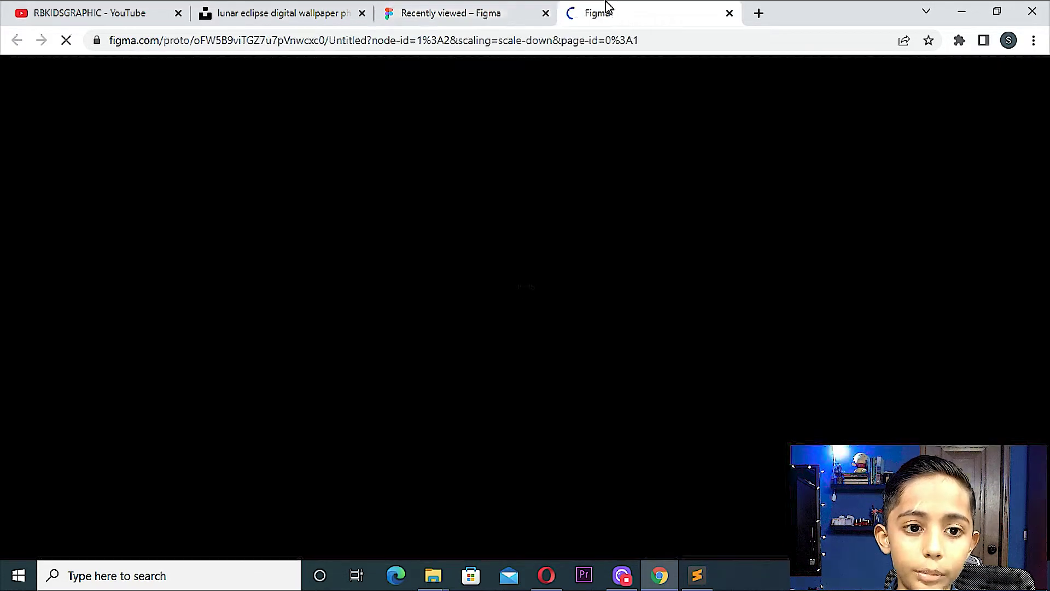
left_click(529, 7)
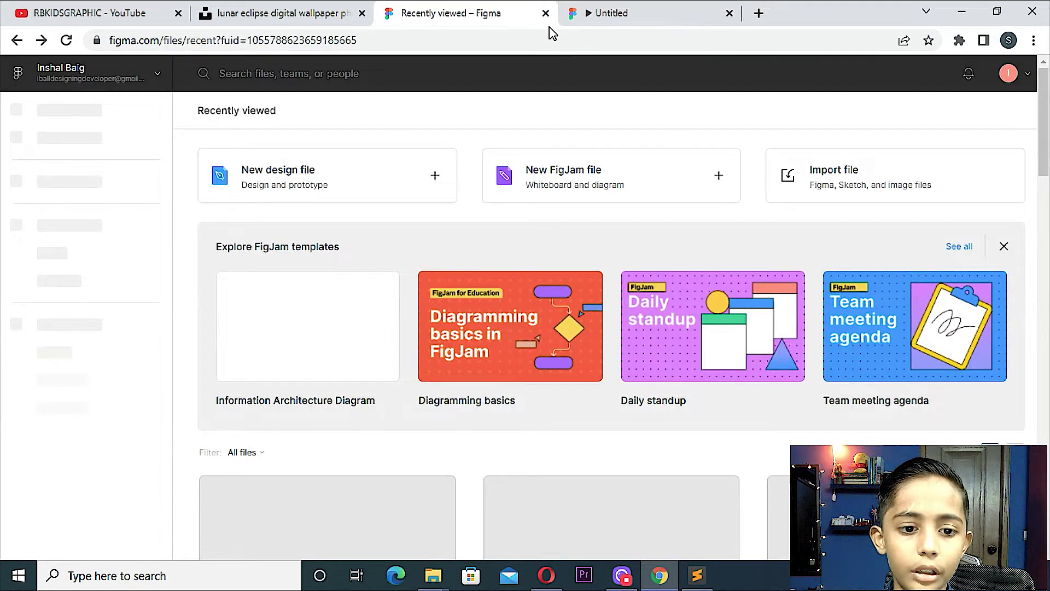
- Preview the RAYYAN design in the MacBook prototype, then return to recent files
scroll(443, 287, "down", 4)
scroll(445, 298, "down", 1)
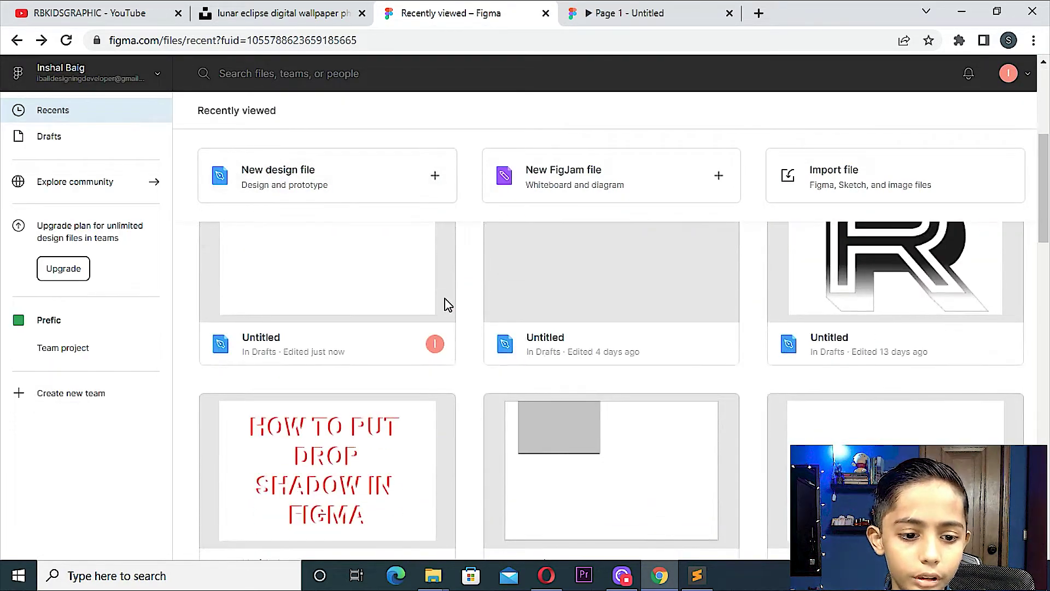
left_click(596, 6)
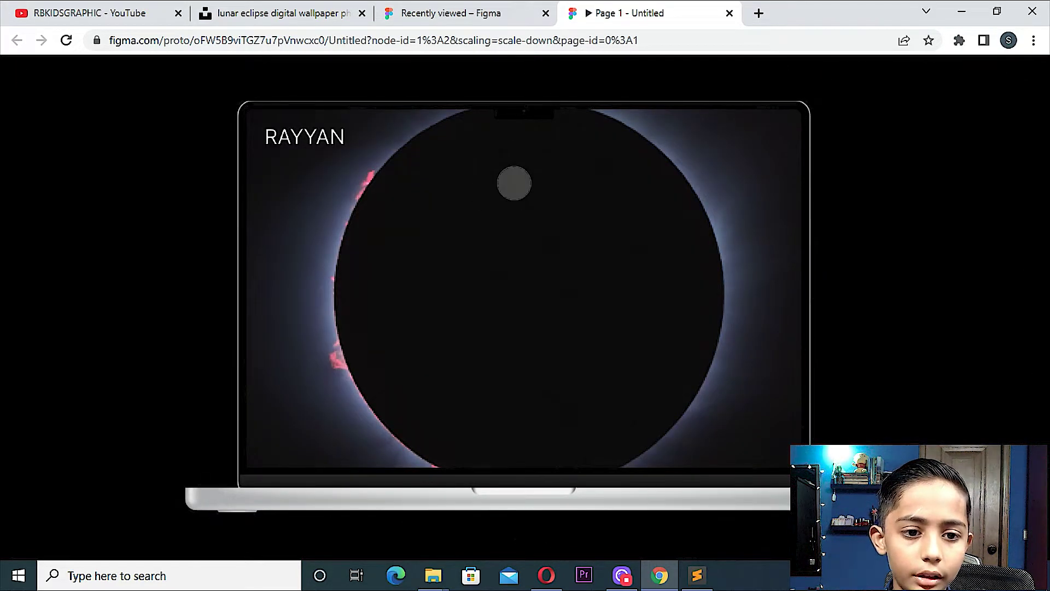
left_click(21, 72)
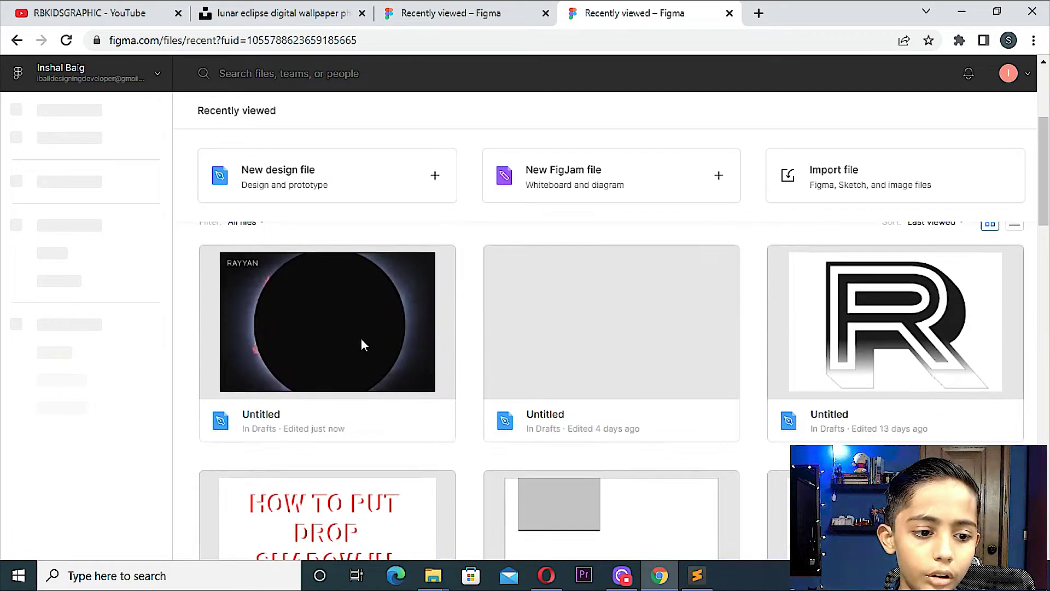
- Open the eclipse wallpaper design file from the recent files list
scroll(350, 331, "down", 4)
scroll(352, 339, "down", 6)
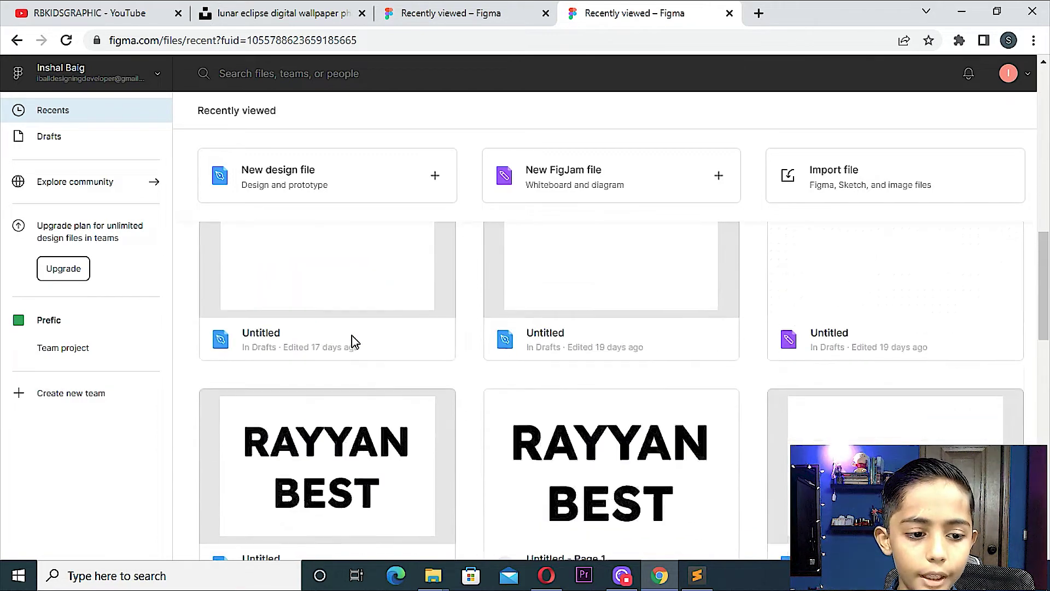
scroll(356, 383, "up", 5)
scroll(366, 350, "up", 5)
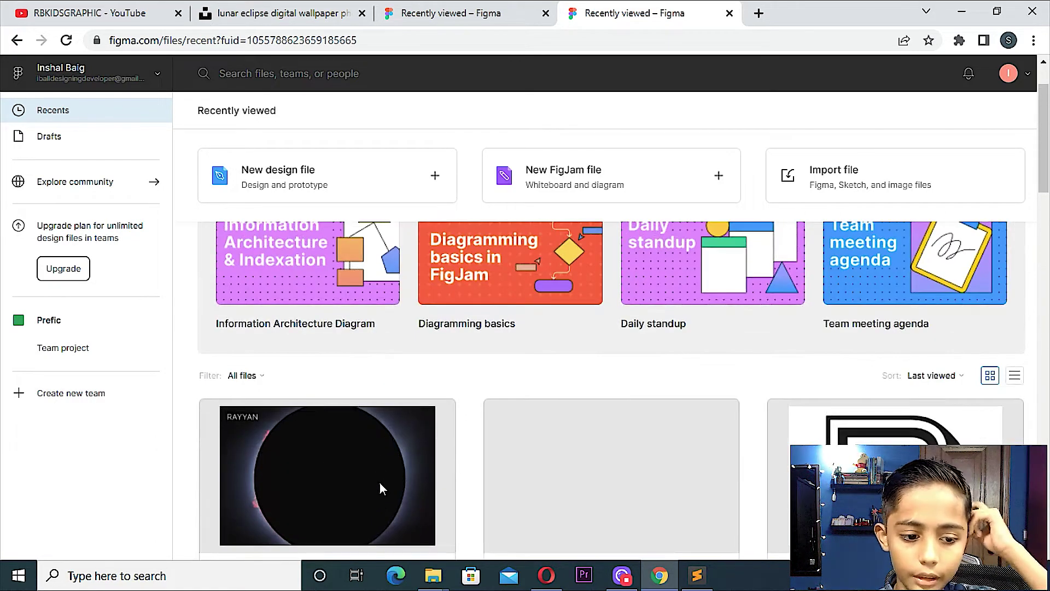
scroll(379, 482, "down", 1)
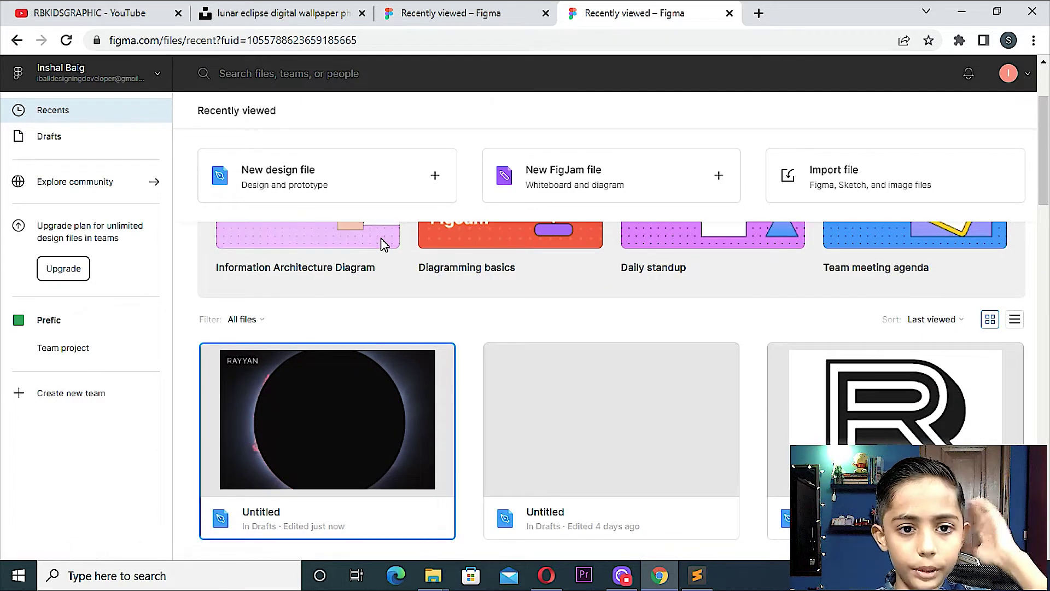
double_click(349, 380)
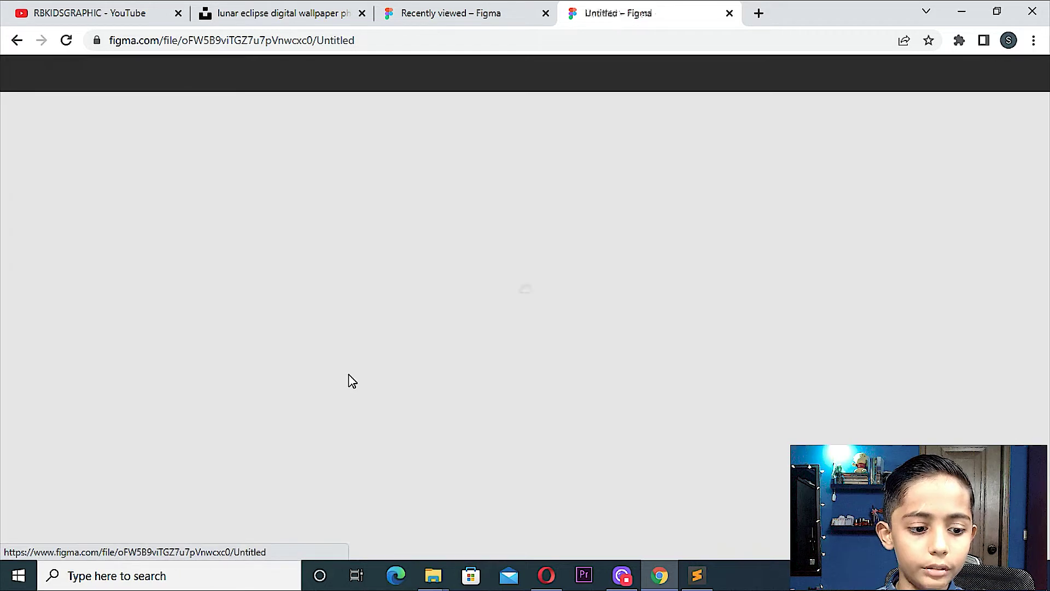
- Return to recent files, close the extra Untitled tab, and select the R logo file
left_click(492, 7)
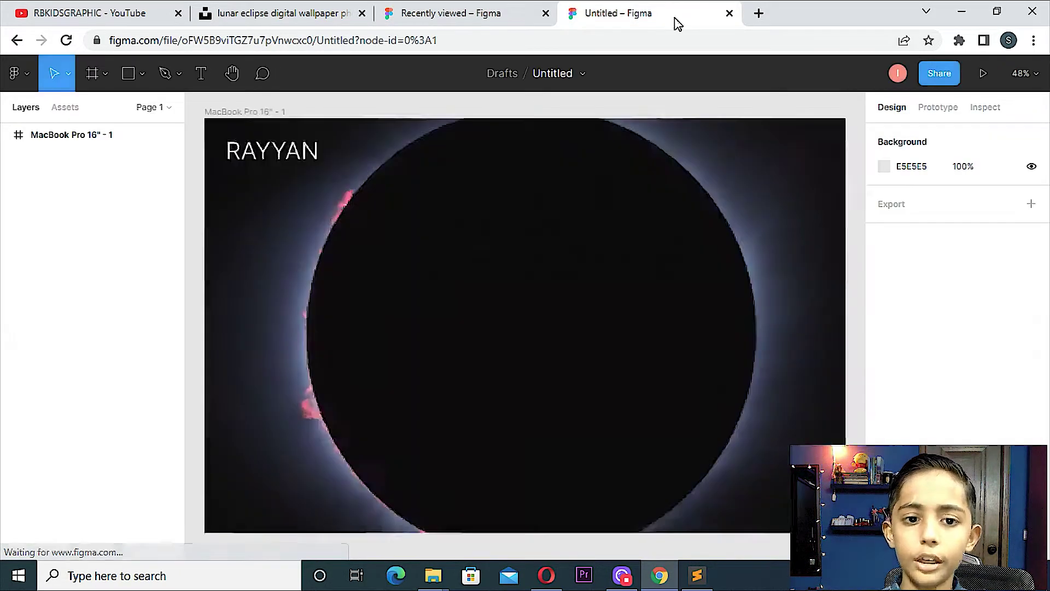
left_click(464, 13)
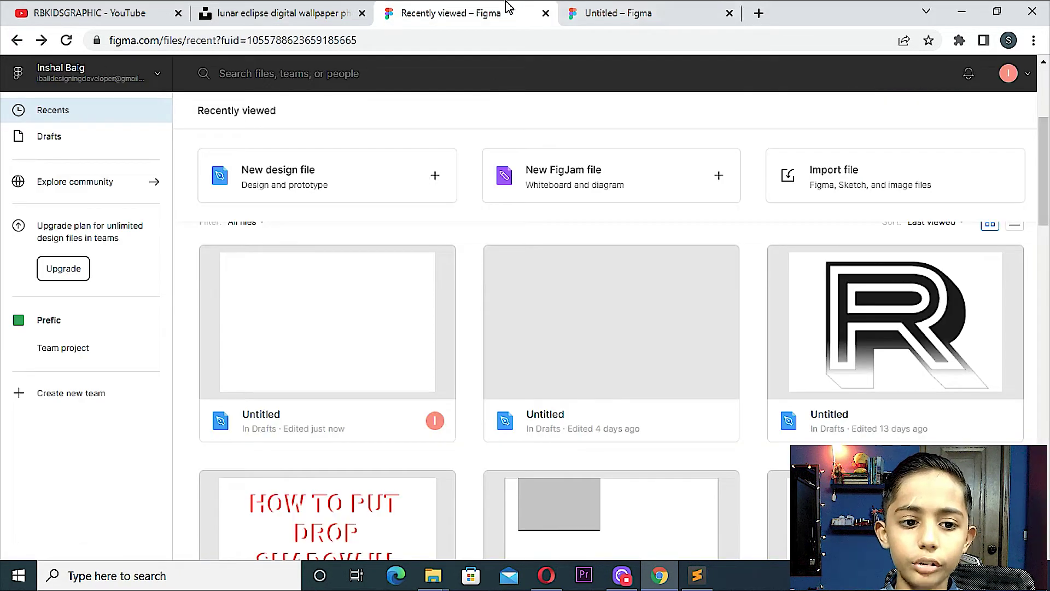
left_click(933, 366)
left_click(696, 10)
left_click(729, 13)
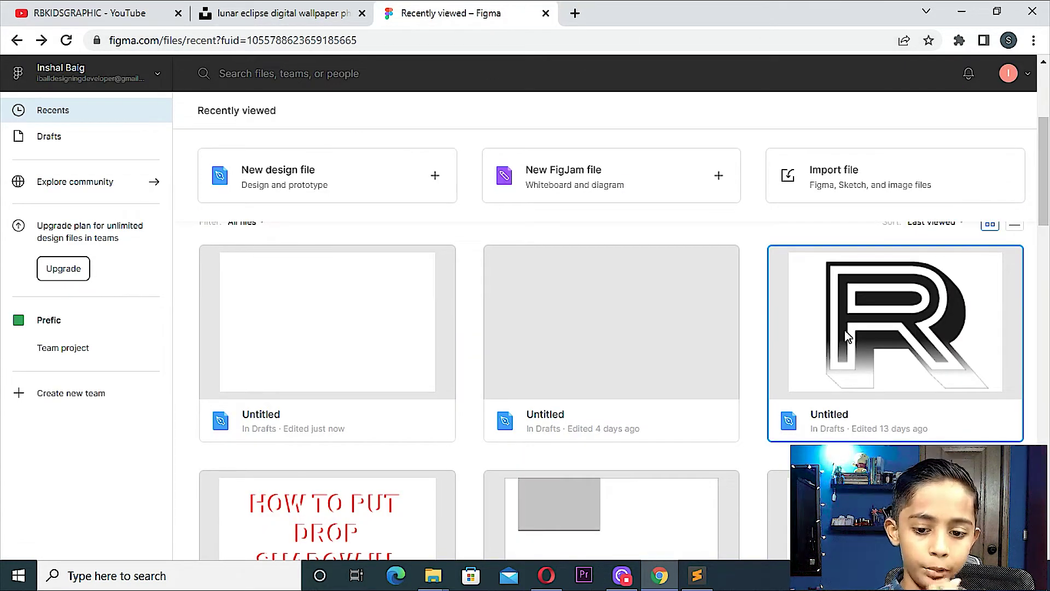
- Open the R logo file and add a 512h PDF export setting to the frame
double_click(827, 393)
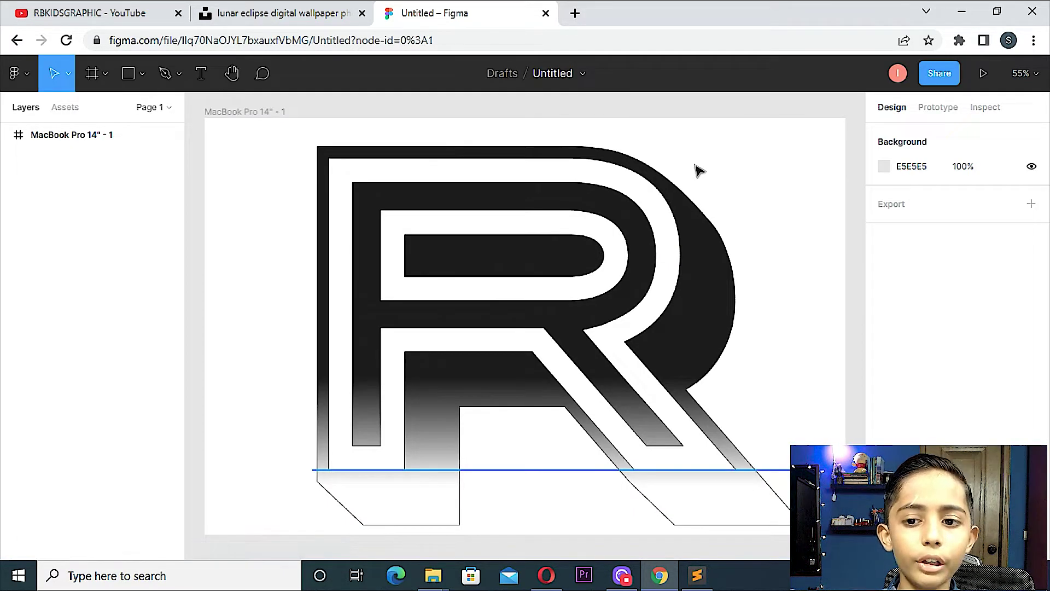
scroll(698, 171, "down", 1)
left_click(938, 207)
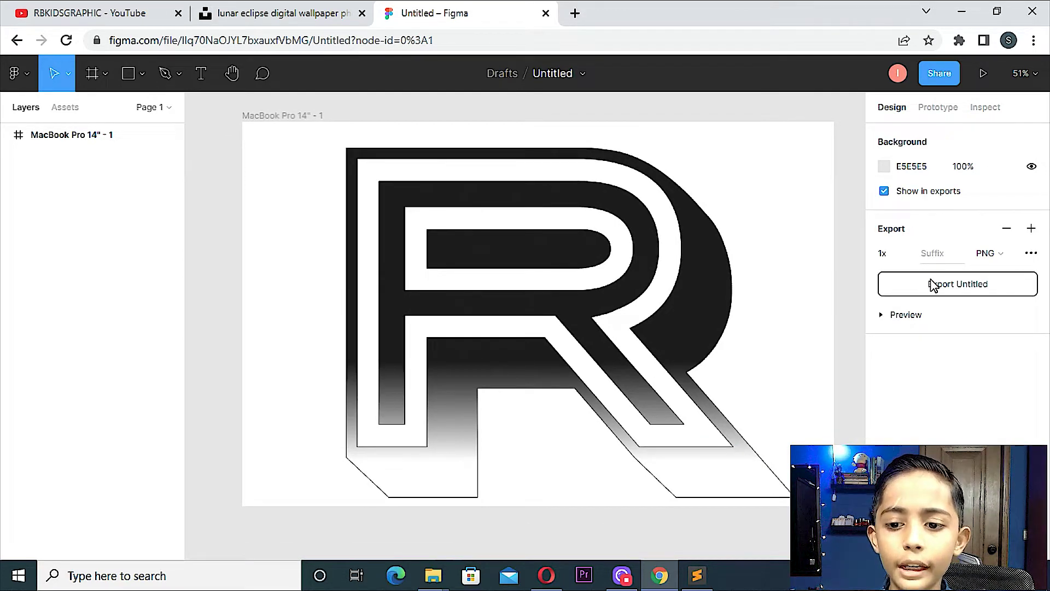
left_click(907, 256)
left_click(910, 365)
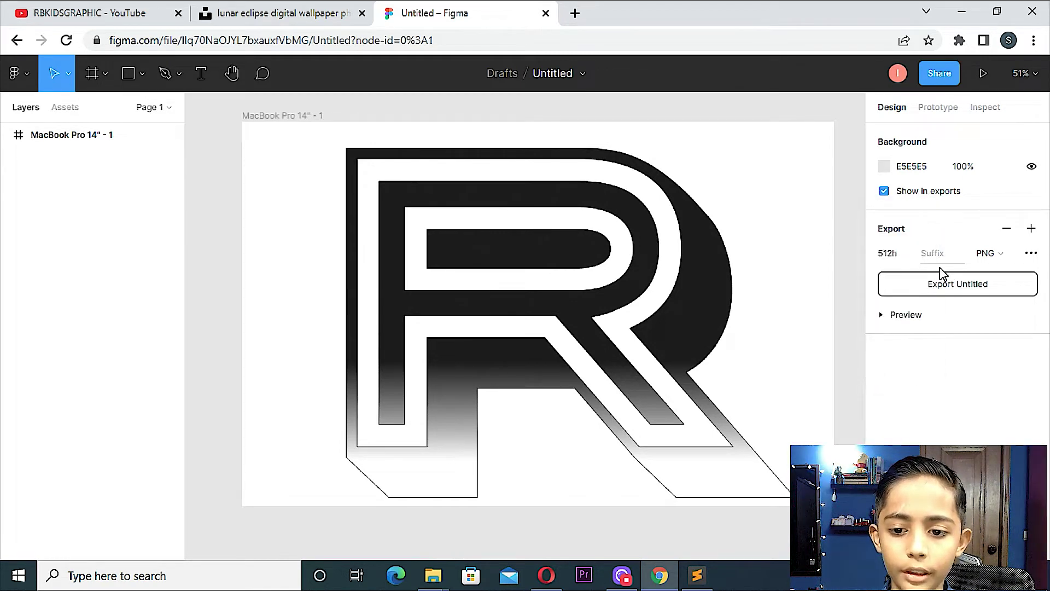
left_click(996, 256)
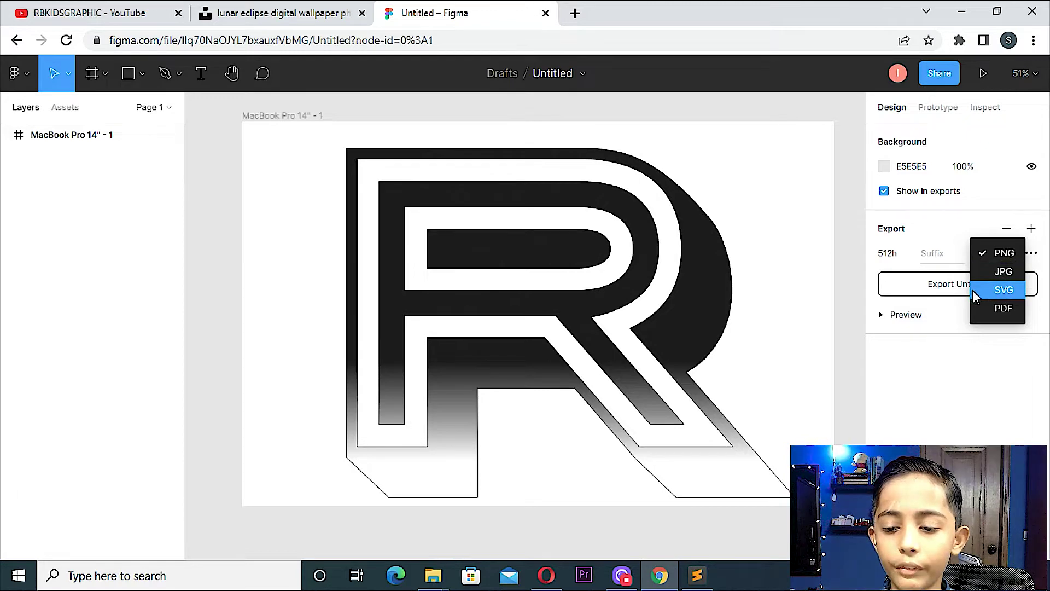
left_click(976, 308)
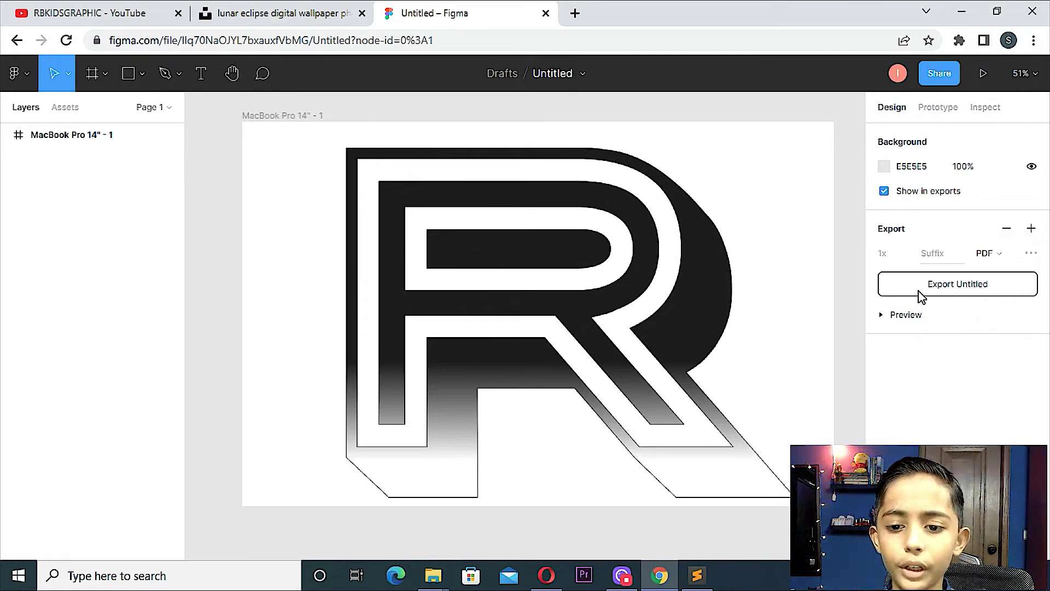
- Export the PDF and RAYYAN PNG as Untitled.zip and show it in Downloads
left_click(897, 315)
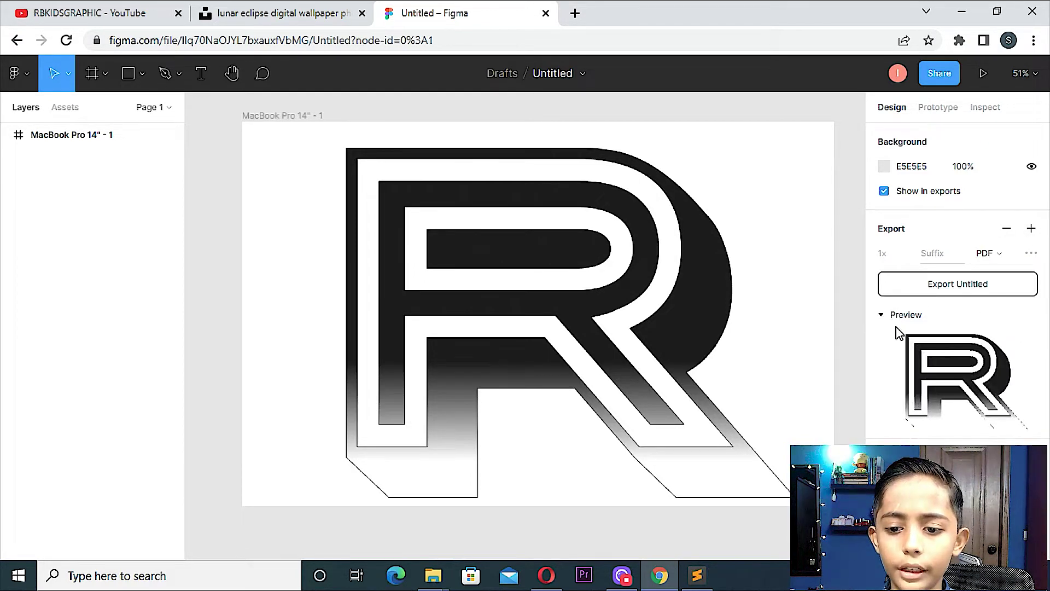
left_click(962, 290)
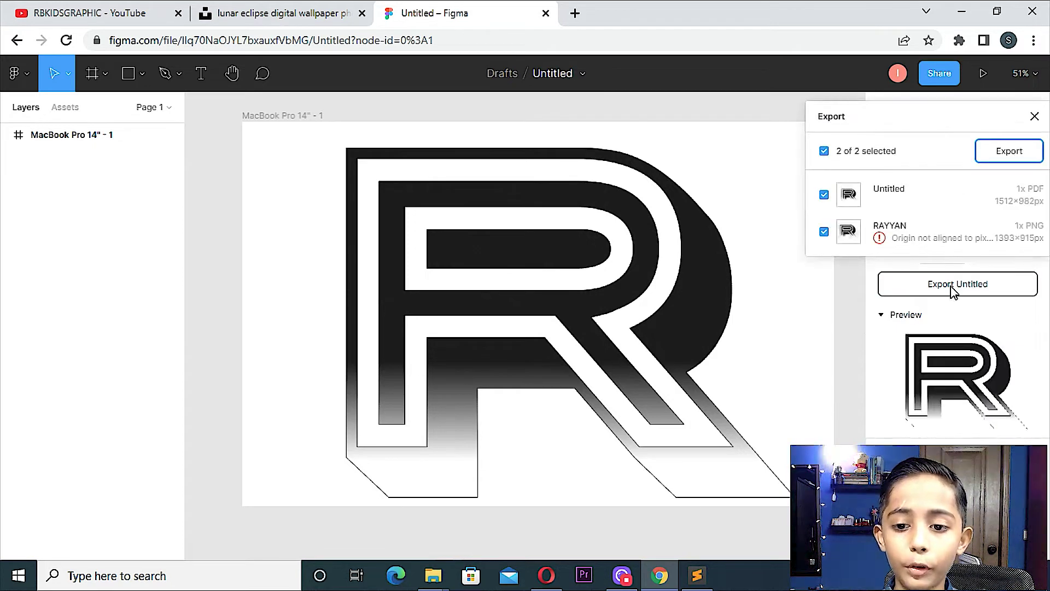
left_click(1012, 165)
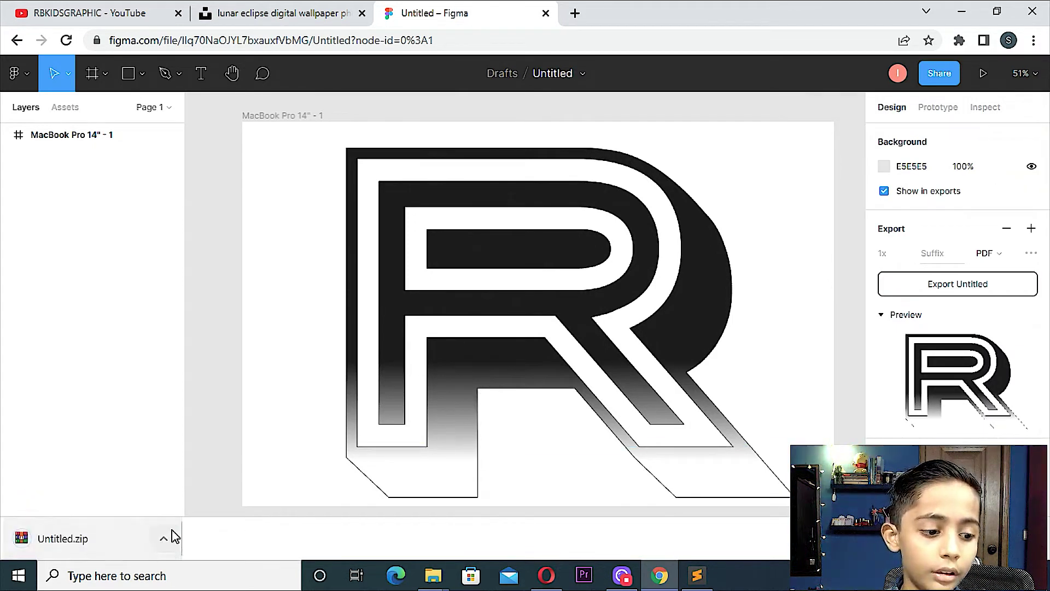
left_click(174, 539)
left_click(222, 498)
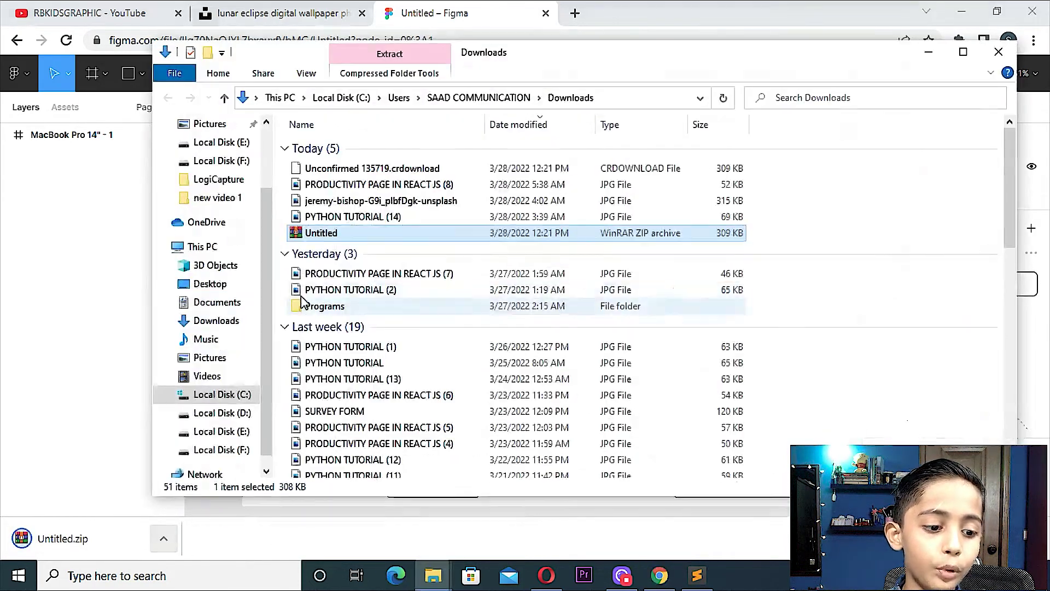
- Extract Untitled.zip with WinRAR into an Untitled folder and open that folder
right_click(341, 234)
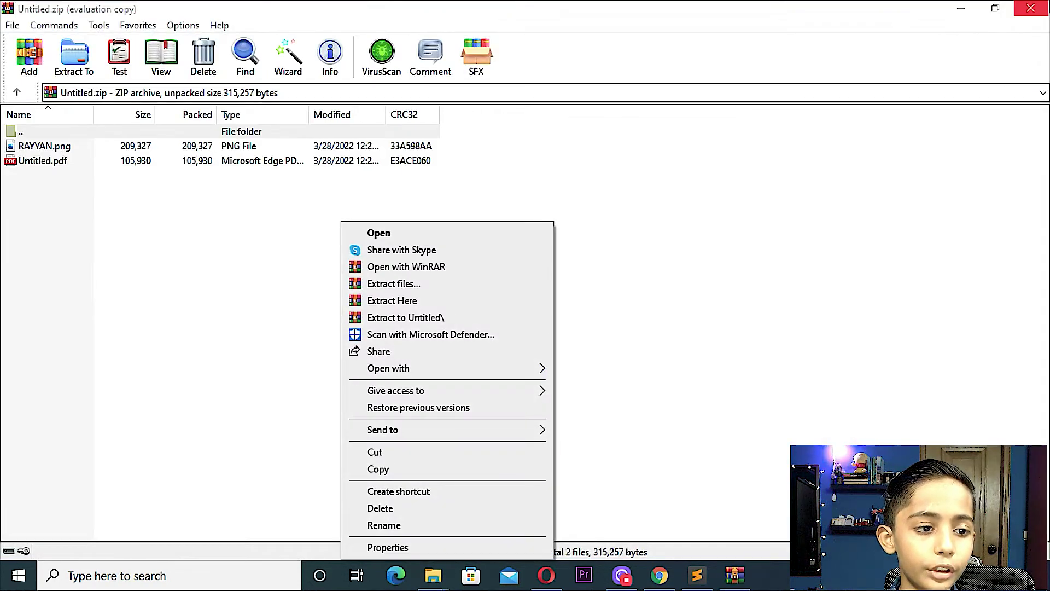
key("Escape")
right_click(468, 234)
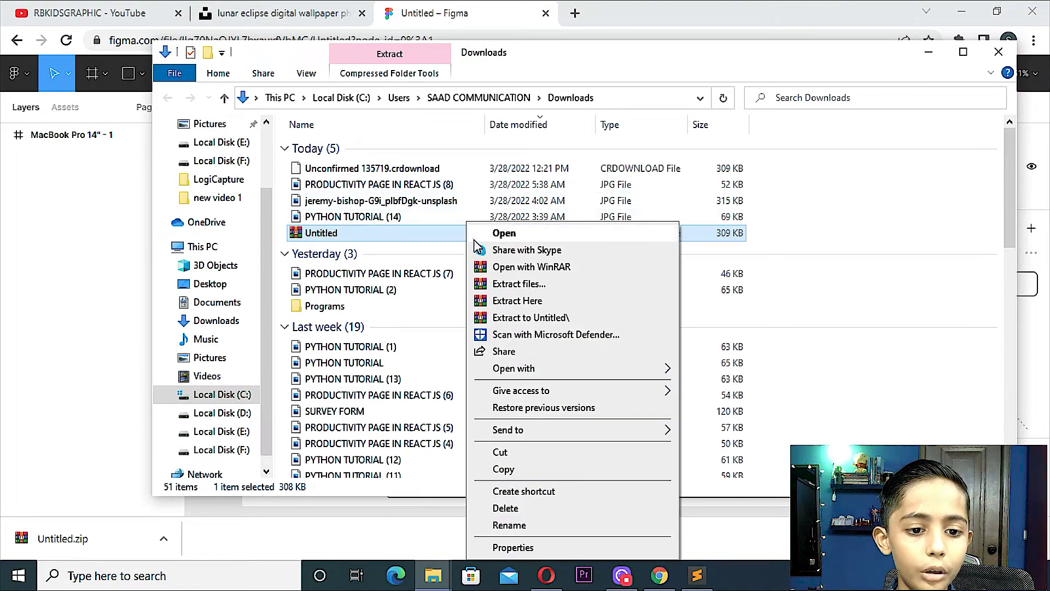
left_click(503, 285)
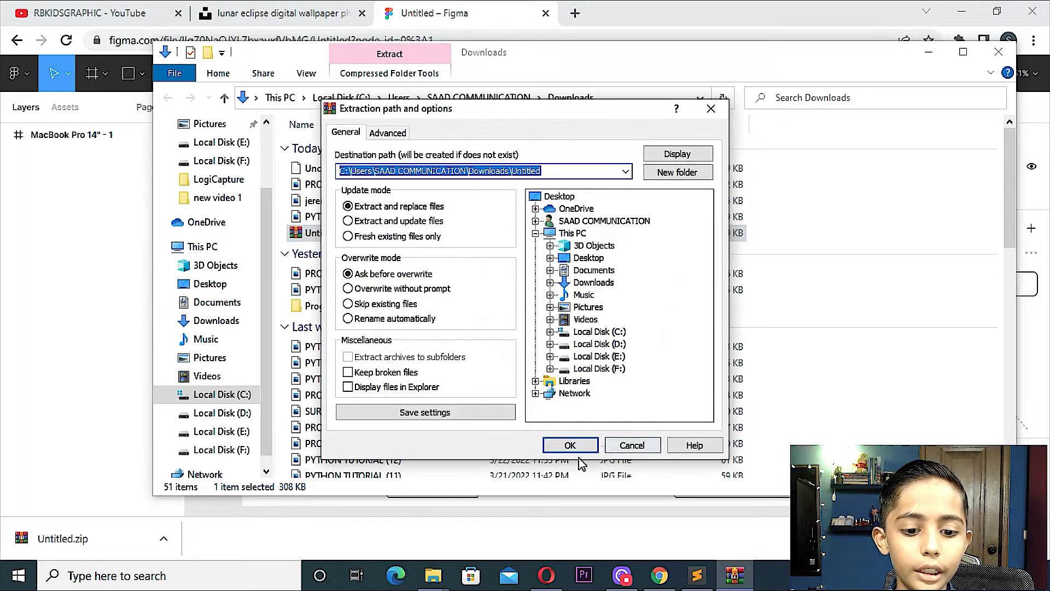
left_click(571, 443)
double_click(312, 233)
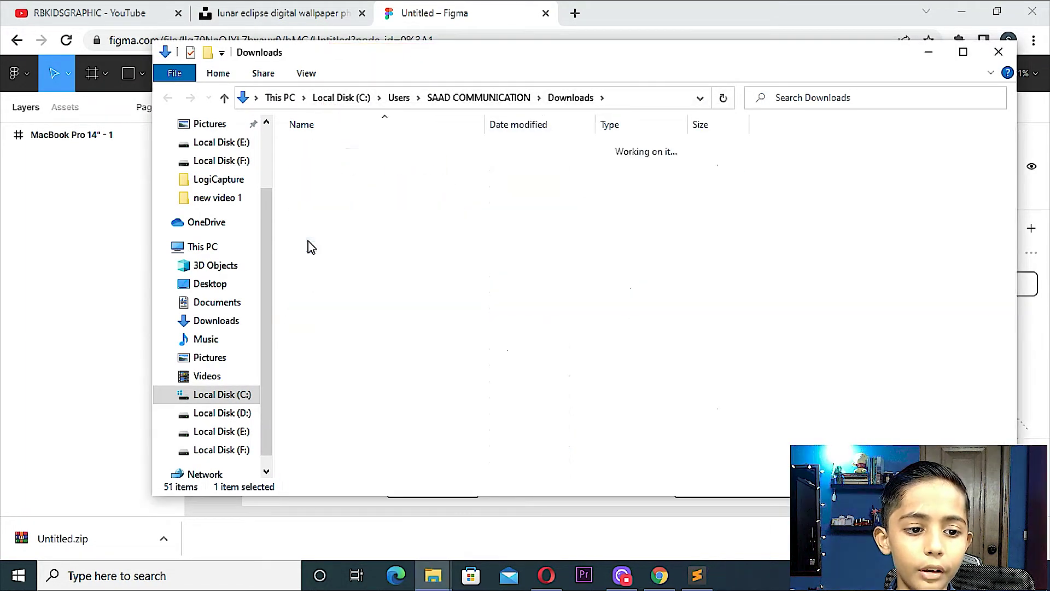
- Check the Untitled PDF in Edge and the RAYYAN image in the image viewer
left_click(413, 175)
double_click(413, 175)
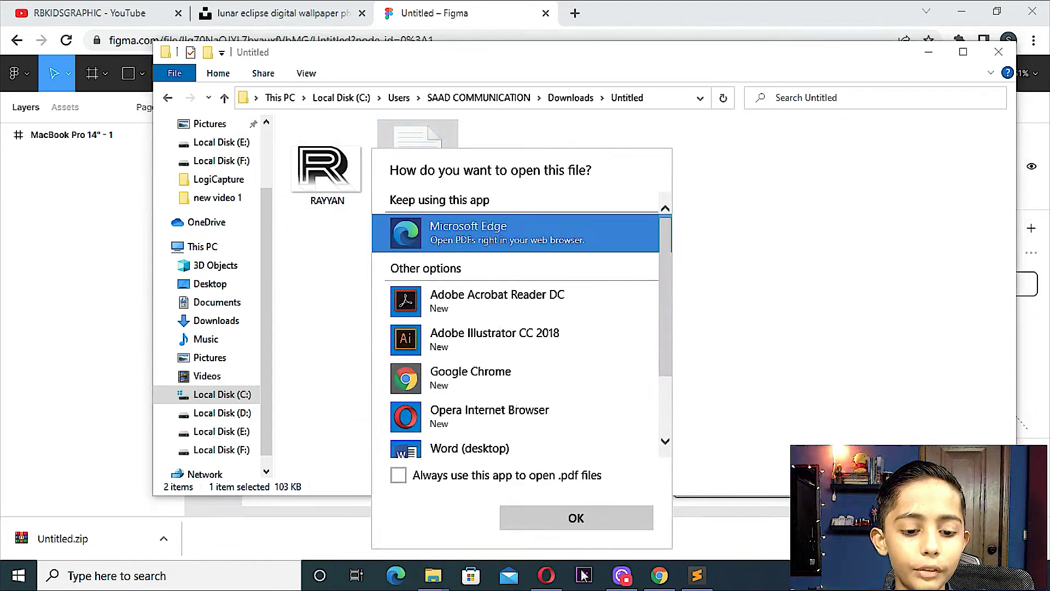
left_click(597, 522)
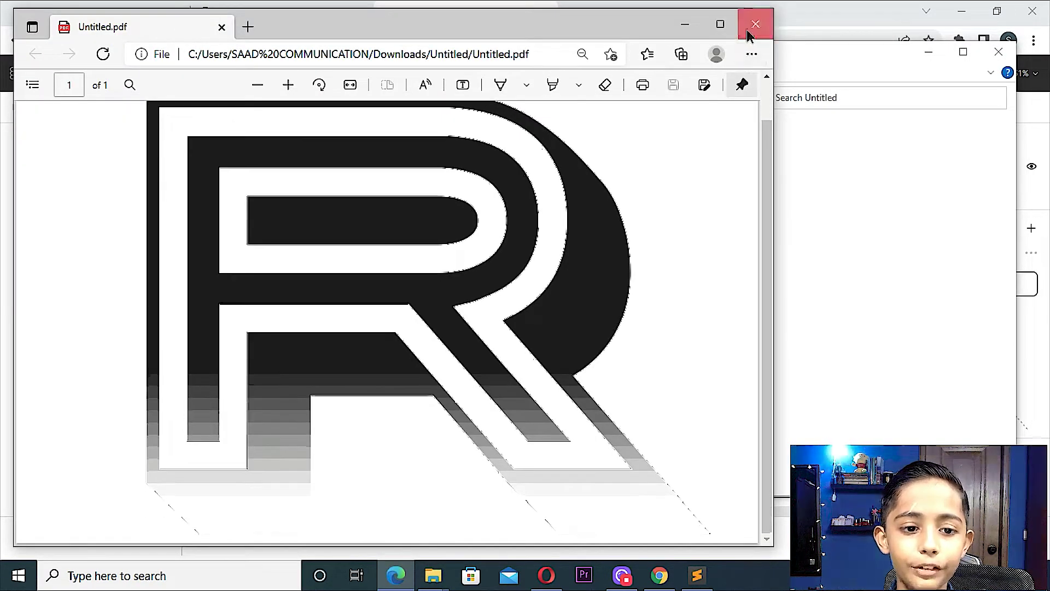
left_click(755, 24)
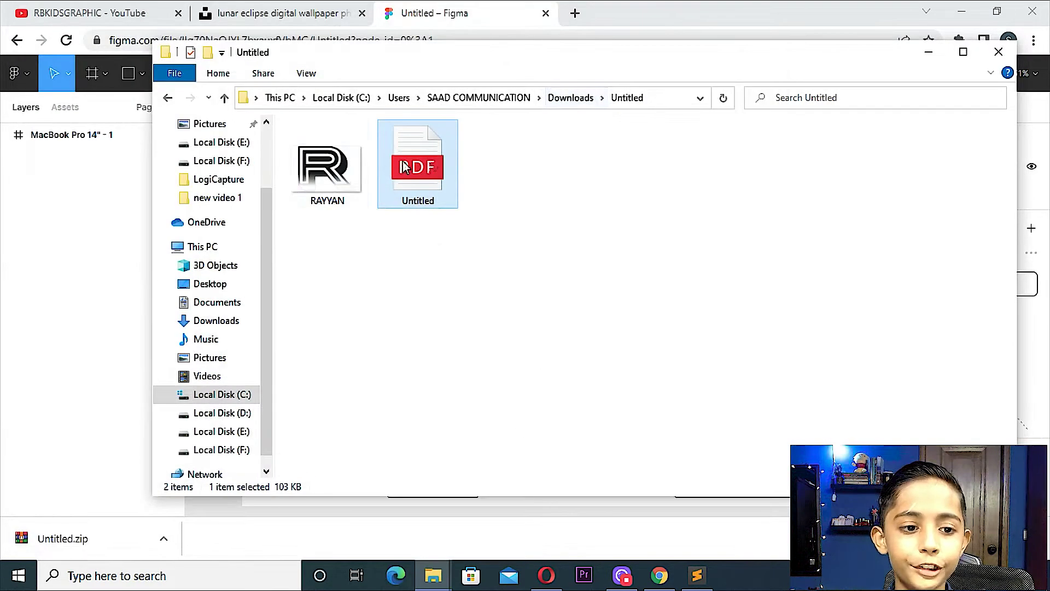
double_click(337, 180)
left_click(1031, 12)
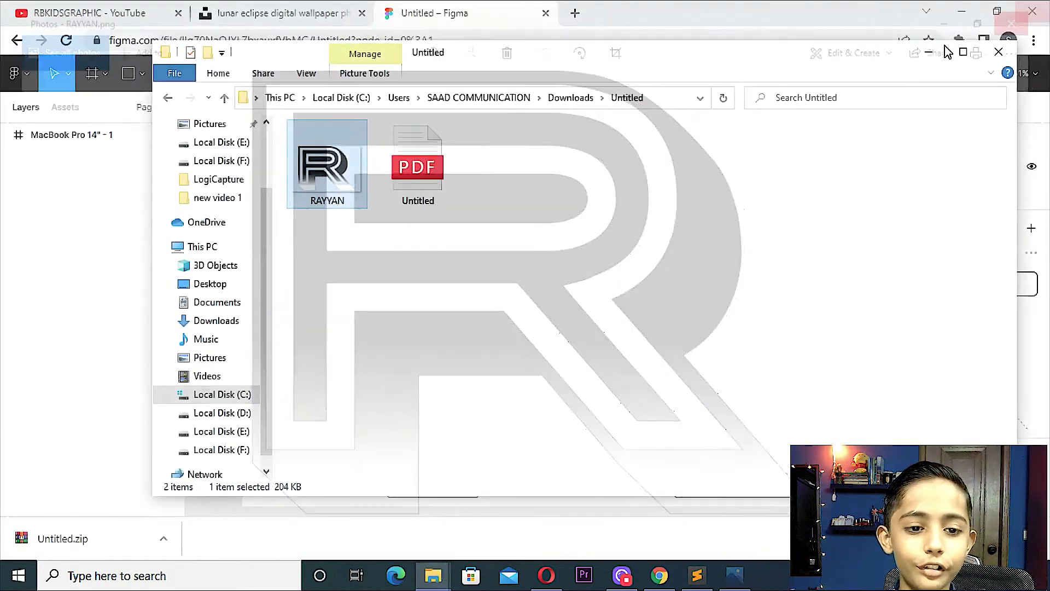
- Export the frame as JPG plus RAYYAN as PNG into Untitled (1).zip, then show it in Downloads
left_click(987, 253)
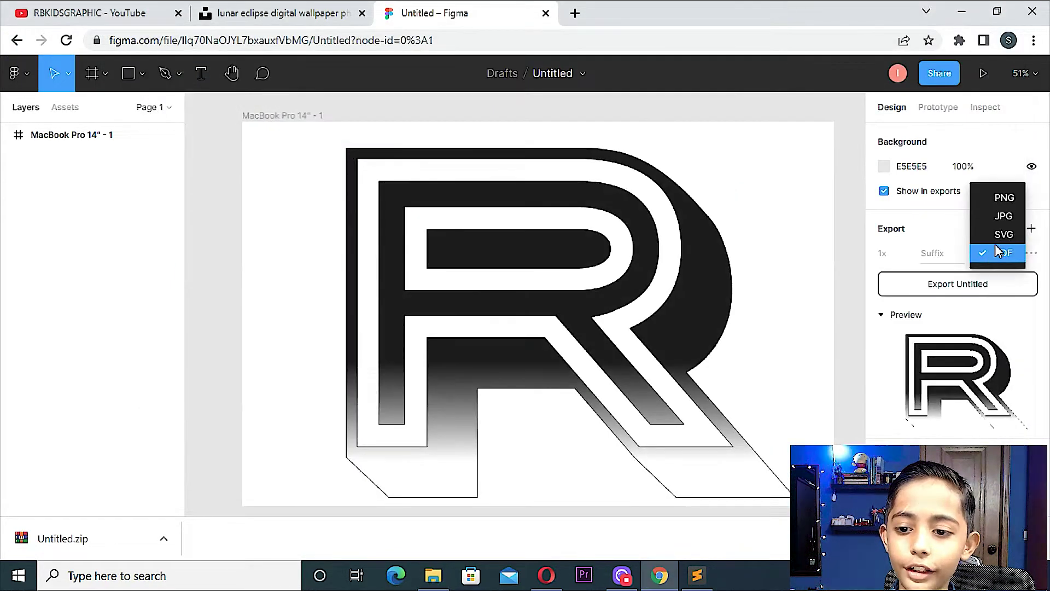
left_click(1001, 215)
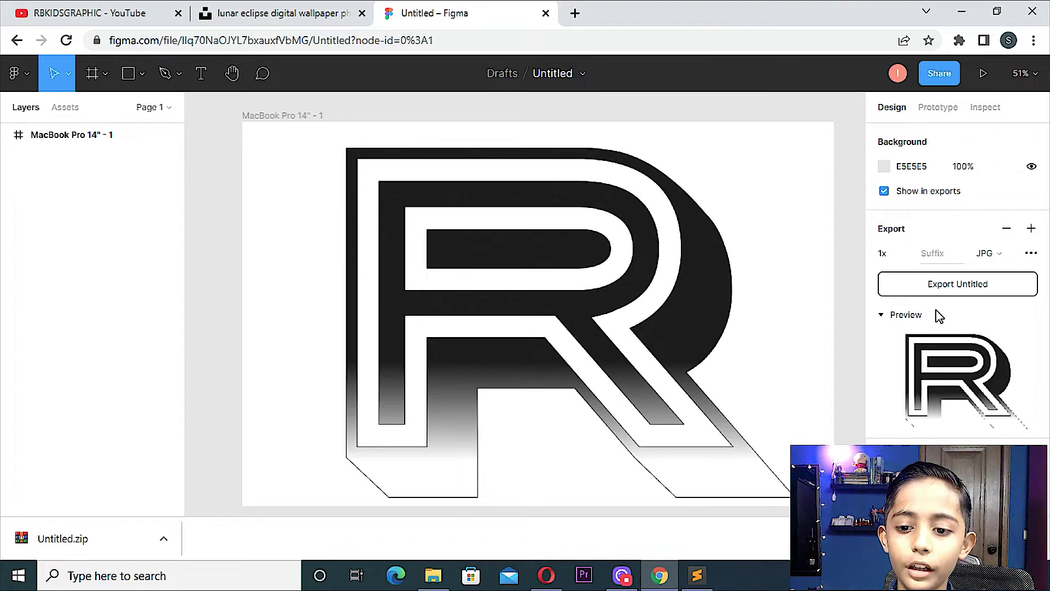
left_click(951, 285)
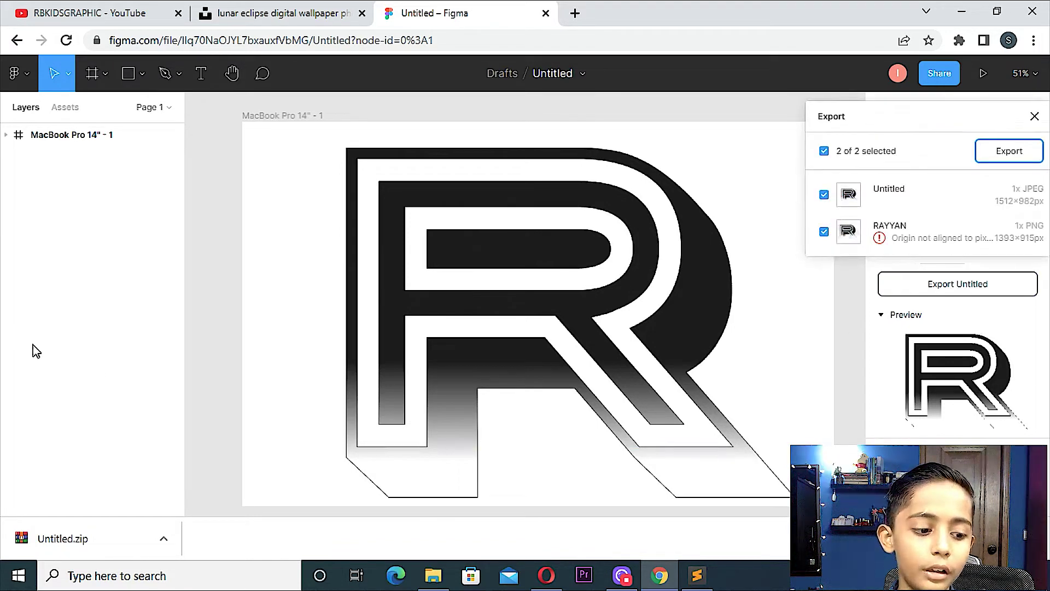
left_click(1008, 152)
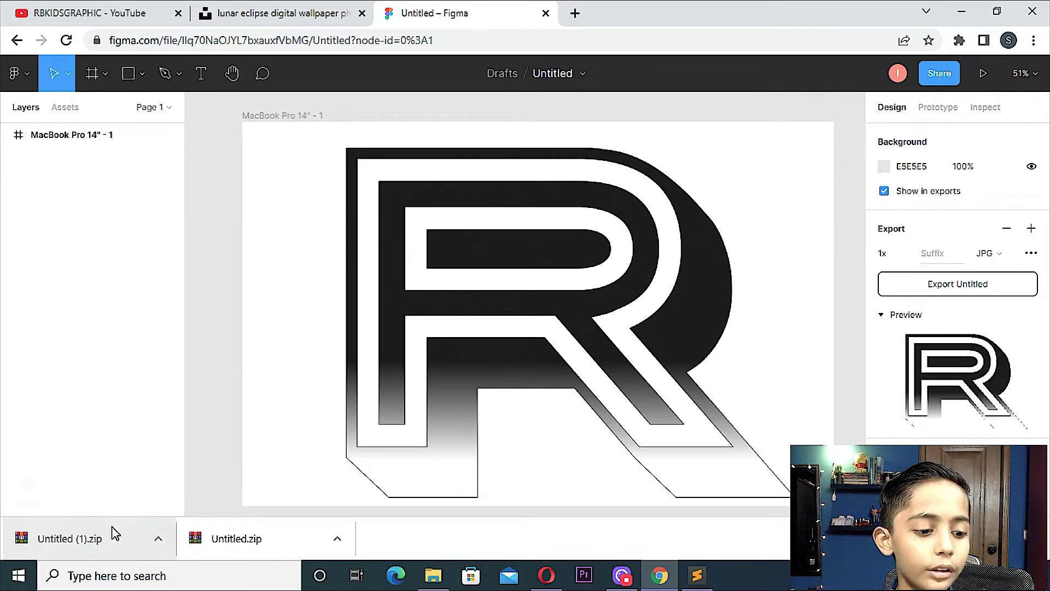
left_click(163, 538)
left_click(195, 488)
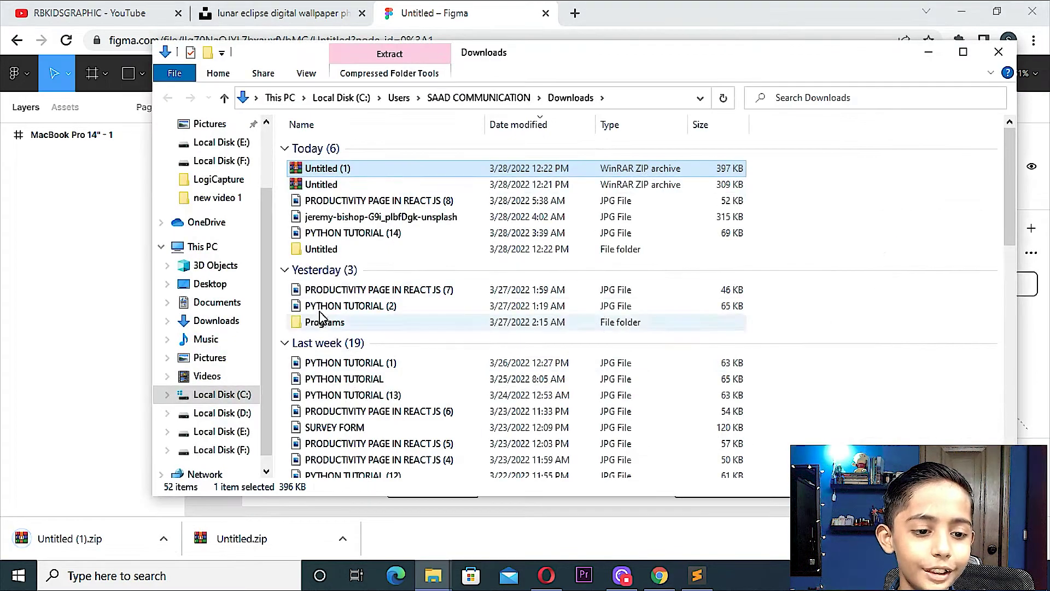
- Extract Untitled (1).zip into its own folder in Downloads
right_click(356, 176)
left_click(375, 231)
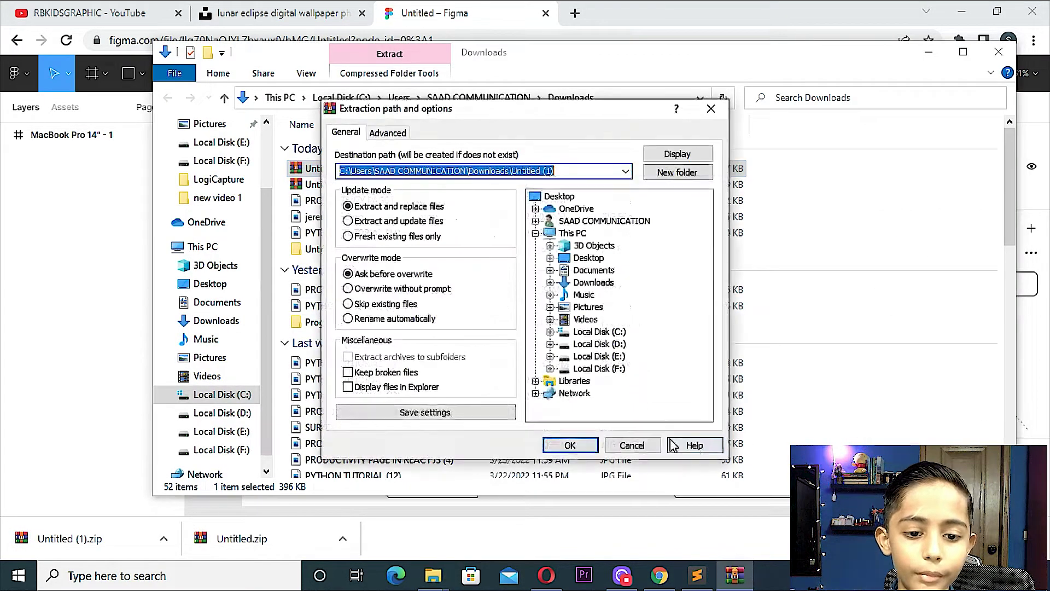
left_click(569, 444)
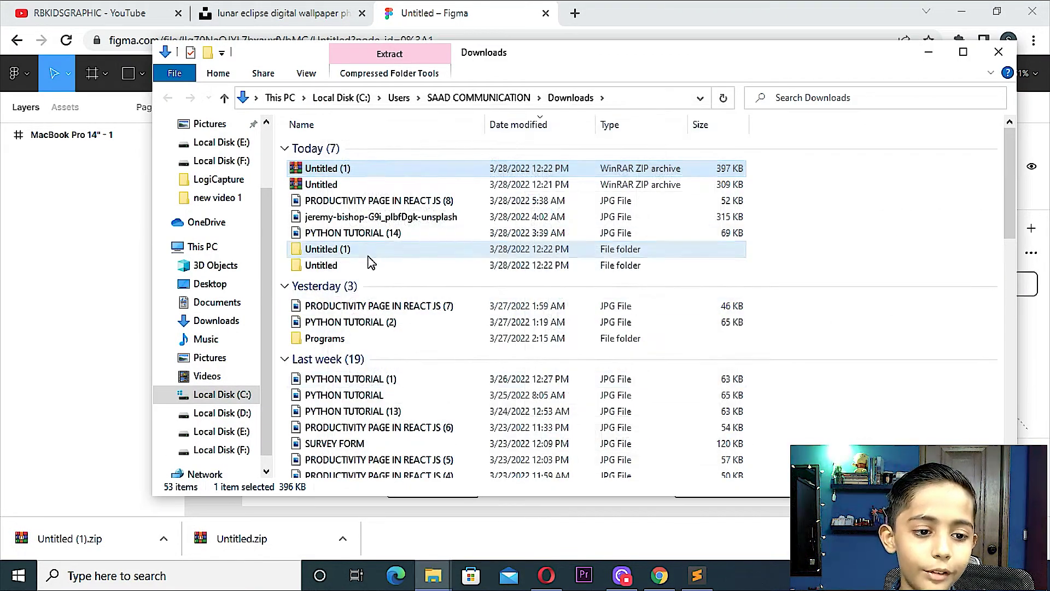
left_click(350, 249)
- Preview the extracted Untitled JPG and RAYYAN images, then close File Explorer
double_click(410, 264)
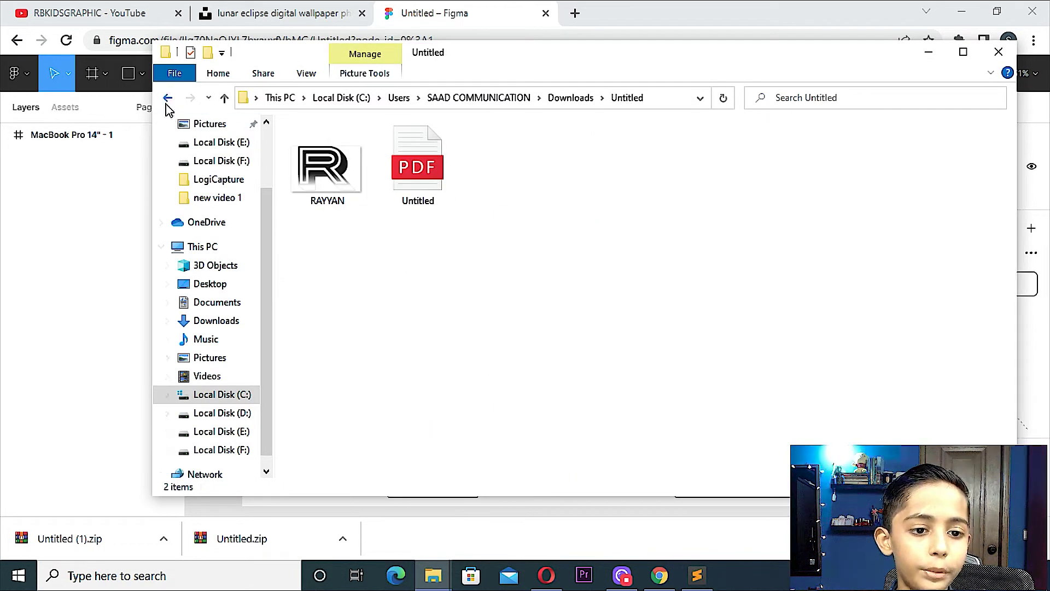
left_click(168, 99)
double_click(323, 248)
left_click(417, 170)
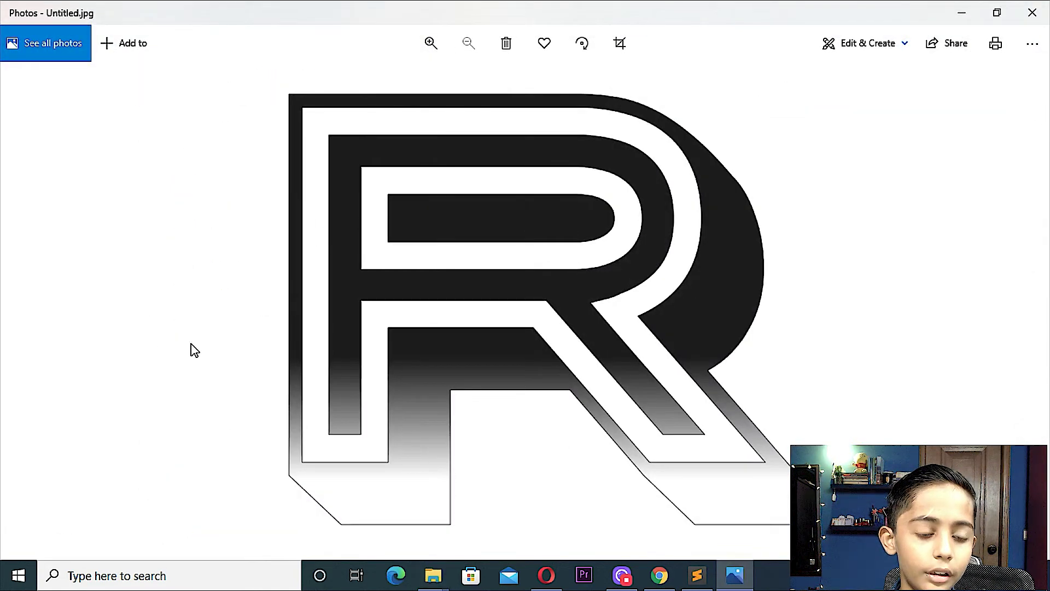
left_click(6, 298)
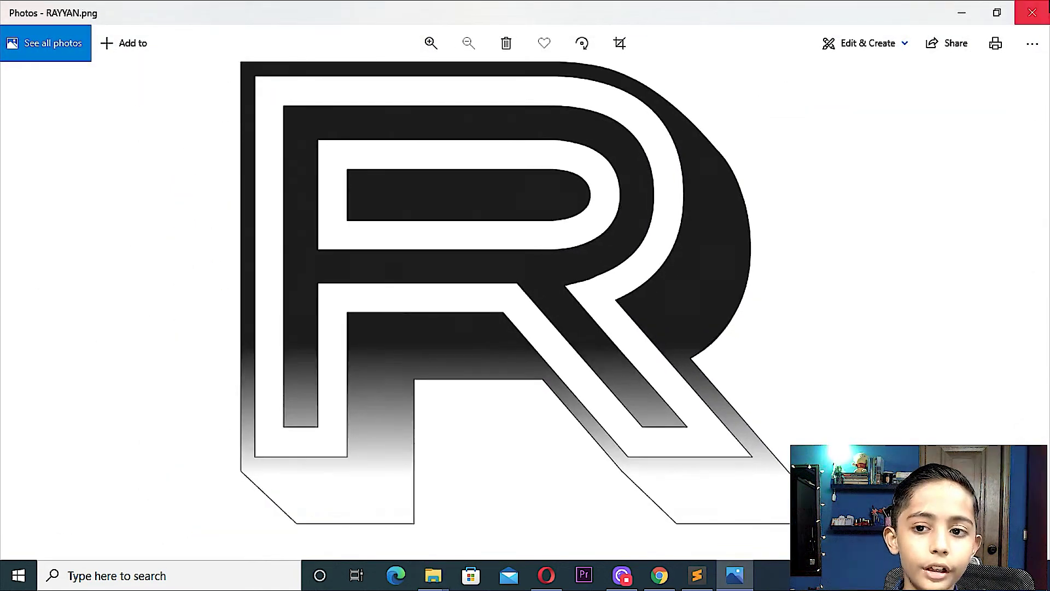
left_click(1036, 9)
left_click(998, 52)
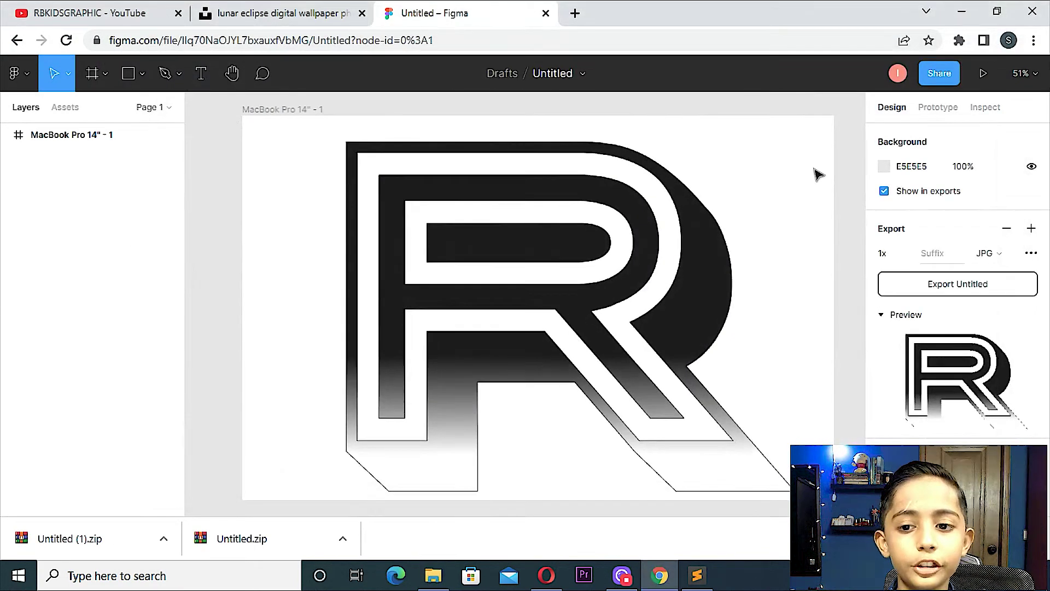
- Move the RAYYAN R logo slightly up and left inside the MacBook frame
scroll(798, 276, "down", 3)
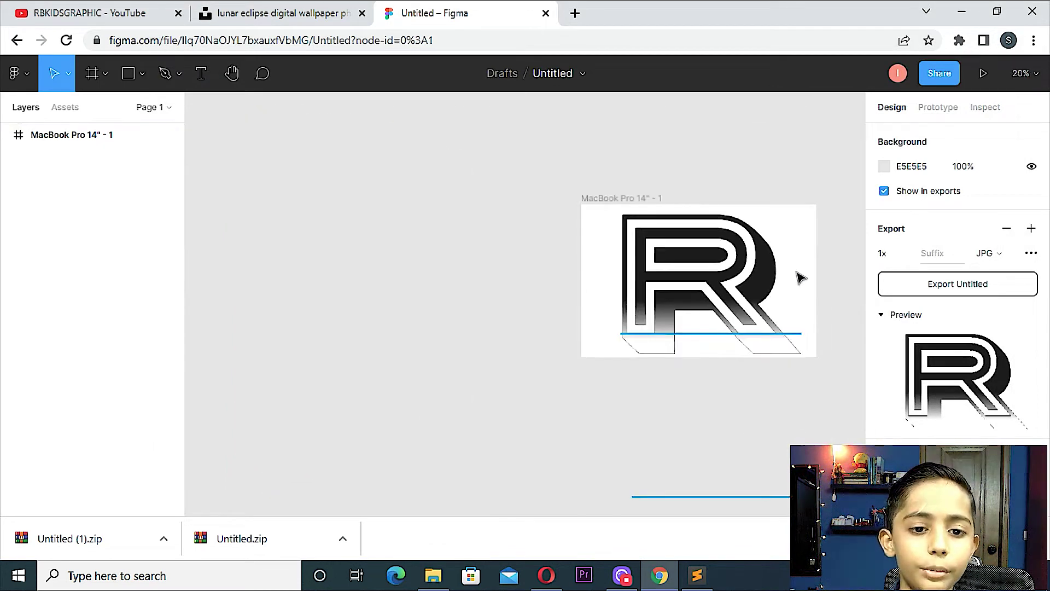
scroll(798, 276, "down", 2)
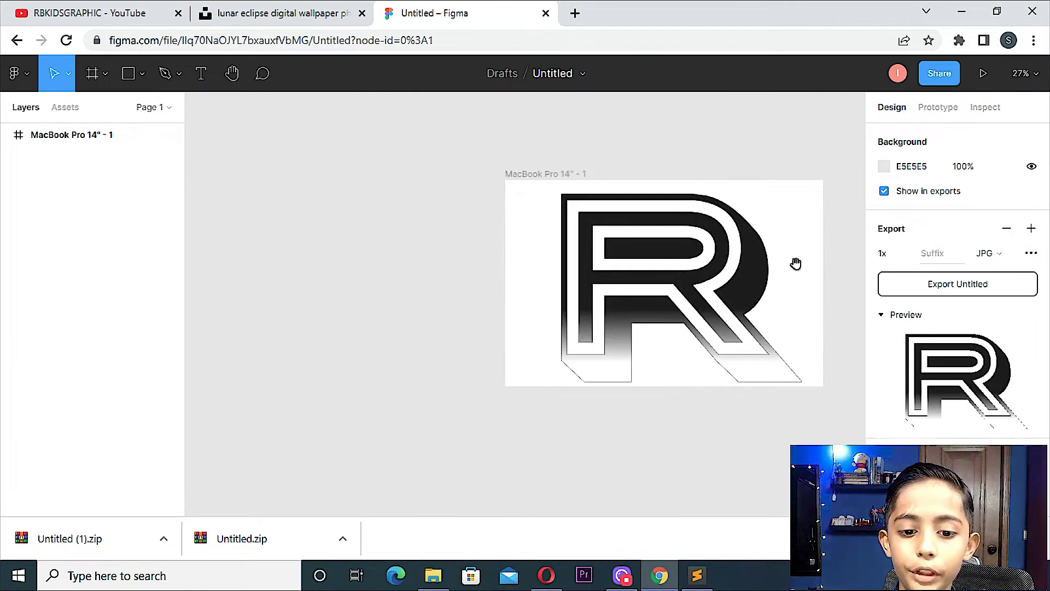
left_click(679, 319)
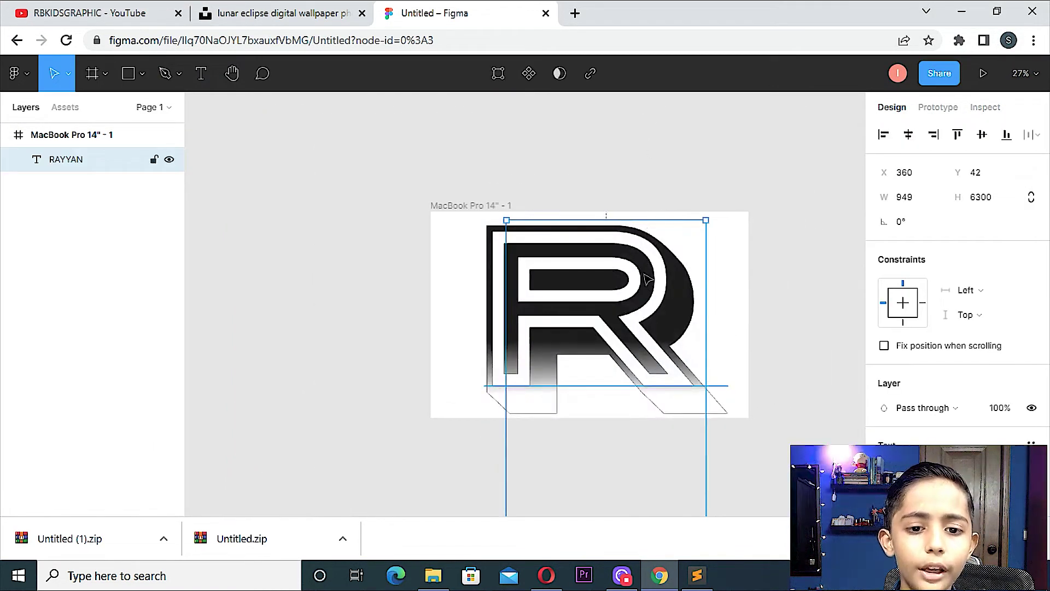
mouse_move(646, 316)
left_mouse_down()
mouse_move(630, 299)
mouse_move(640, 311)
left_mouse_up()
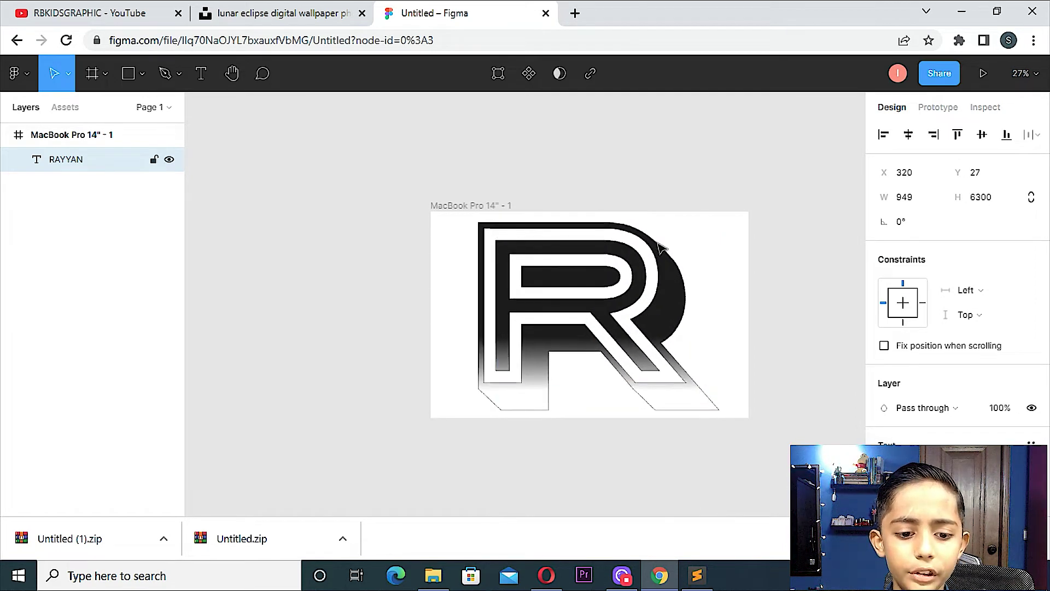
key("Right")
key("Right")
key("Right")
key("Up")
key("Up")
key("Up")
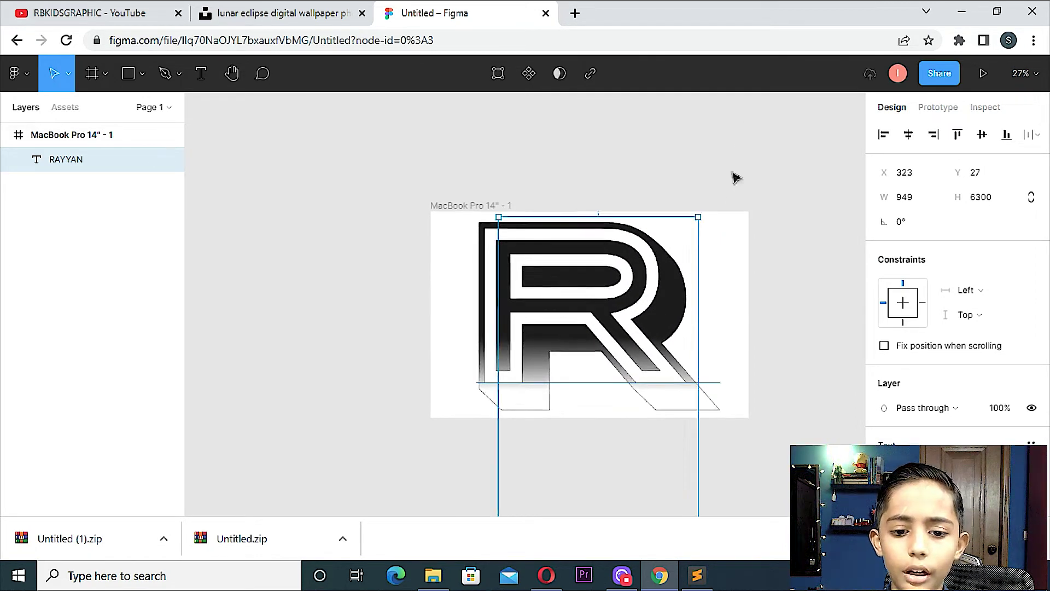
scroll(730, 203, "down", 2)
scroll(721, 277, "up", 1)
scroll(723, 279, "up", 3)
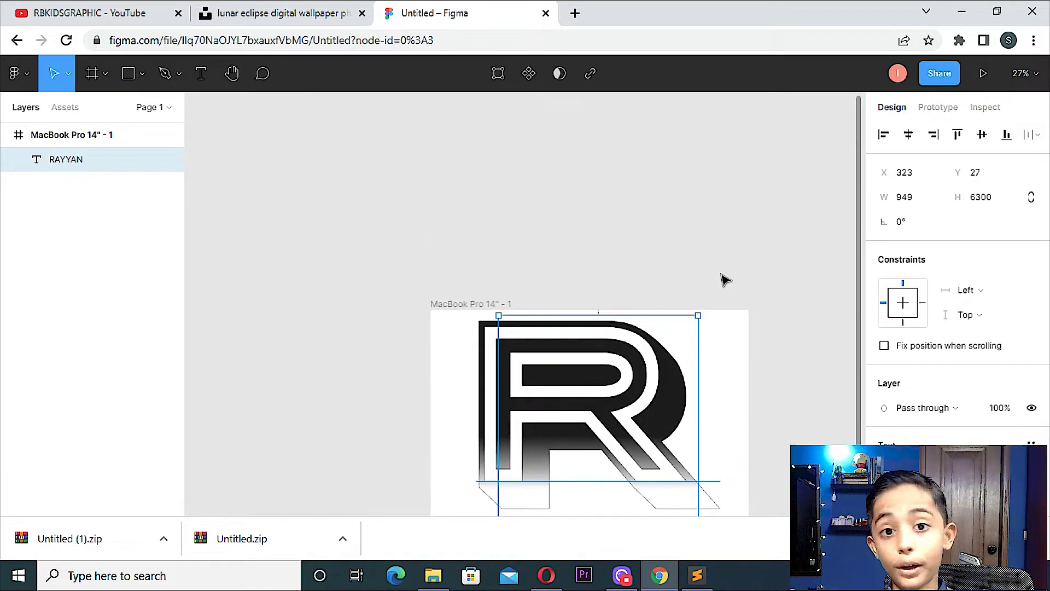
- Deselect the text and keep the frame's export format as 1x JPG
left_click(635, 241)
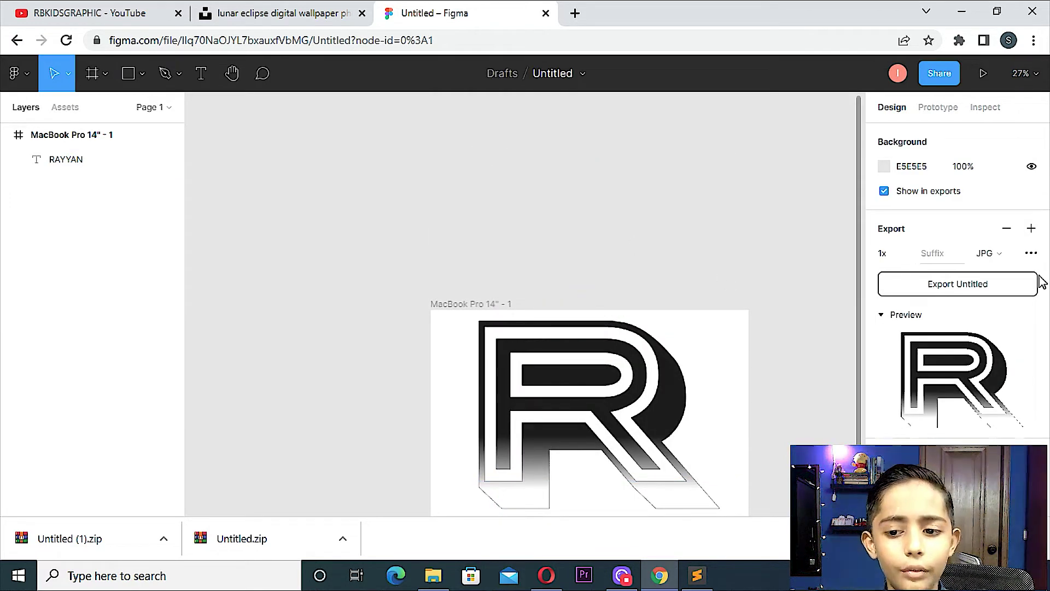
left_click(992, 254)
left_click(993, 253)
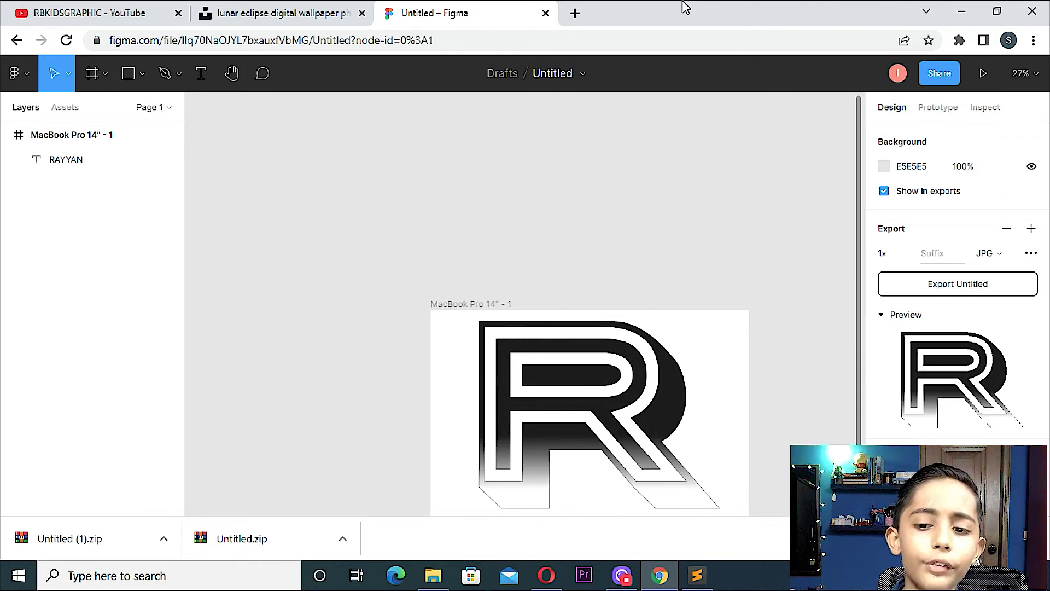
left_click(947, 190)
left_click(932, 192)
left_click(908, 173)
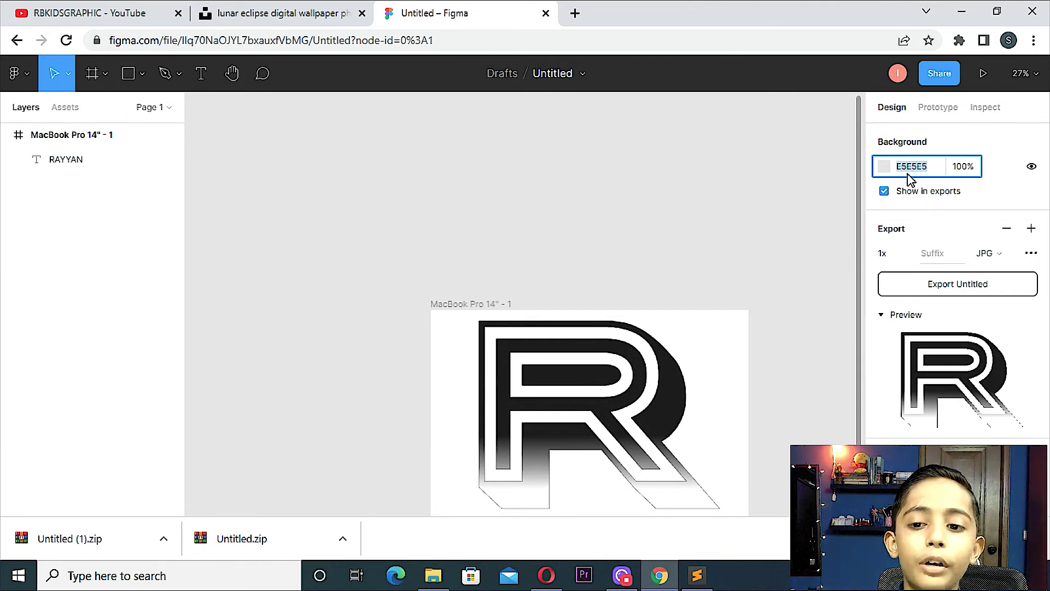
double_click(893, 168)
scroll(856, 164, "down", 5)
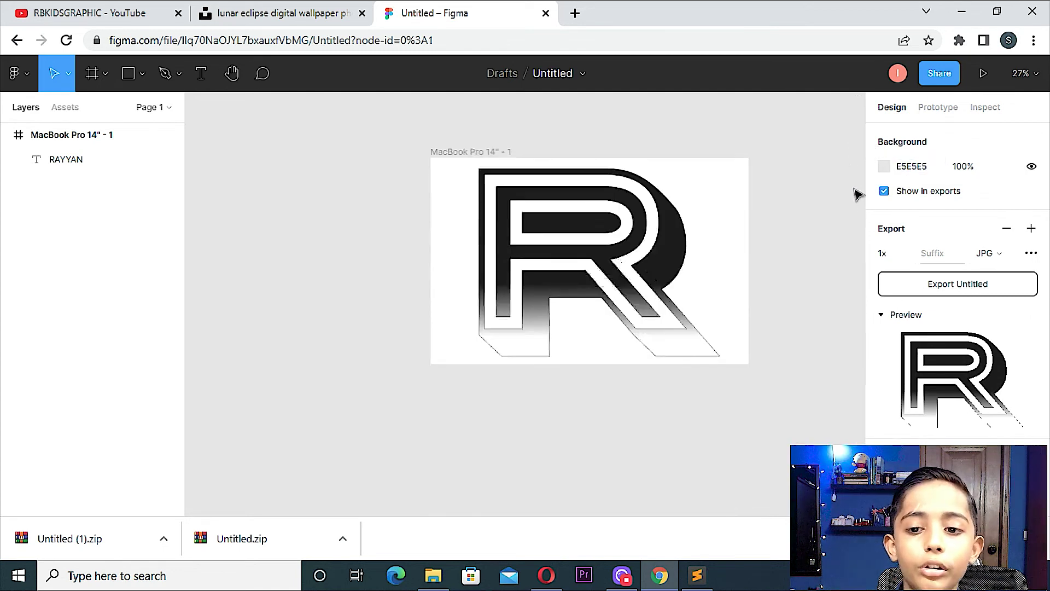
scroll(831, 199, "down", 1)
left_click(708, 206)
right_click(678, 207)
left_click(670, 207)
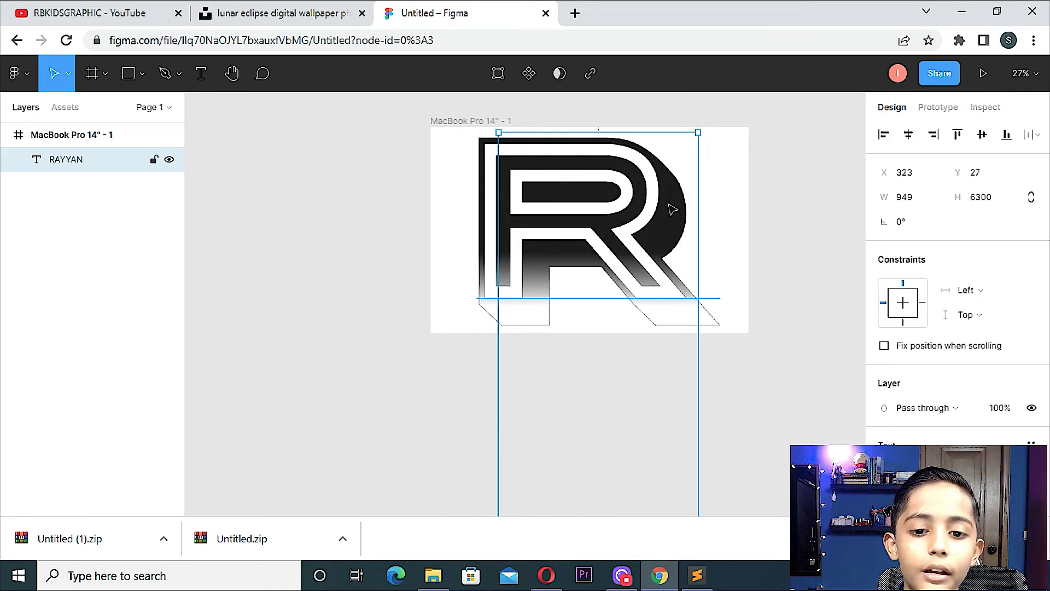
right_click(674, 207)
right_click(644, 204)
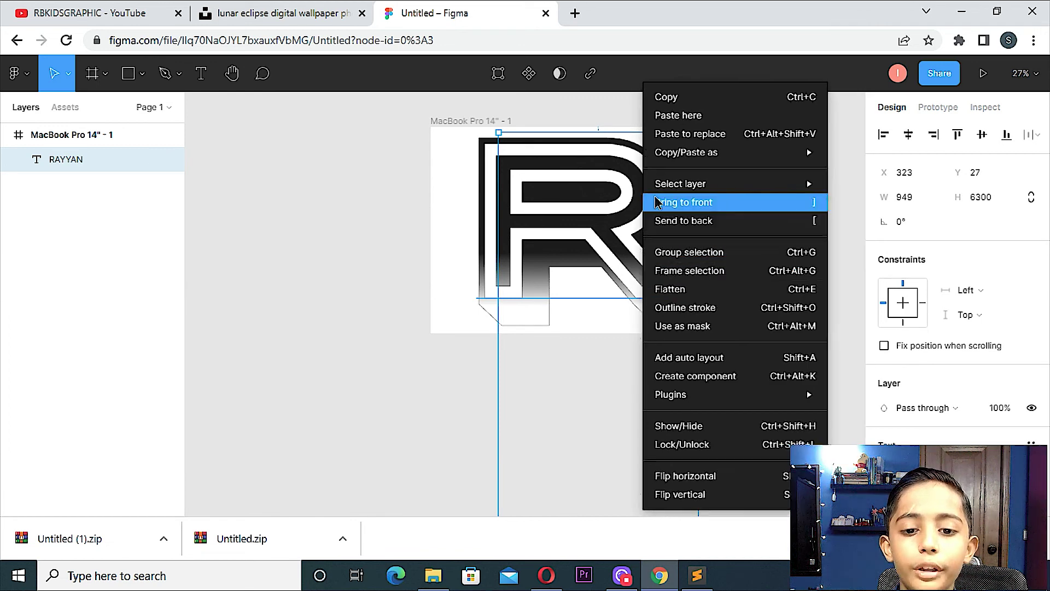
left_click(666, 207)
right_click(653, 207)
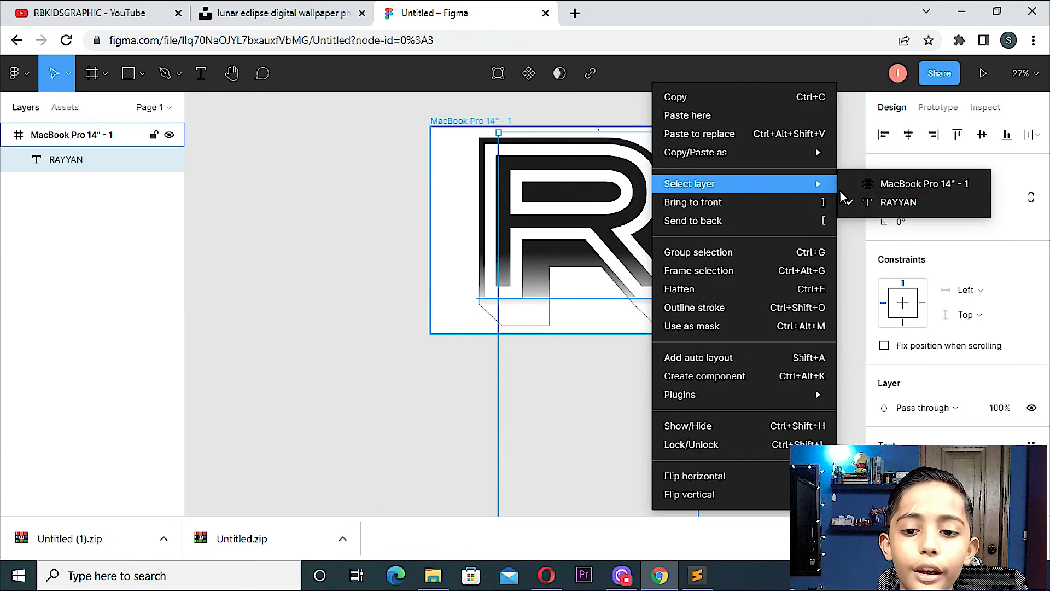
left_click(847, 200)
left_click(540, 165)
right_click(540, 165)
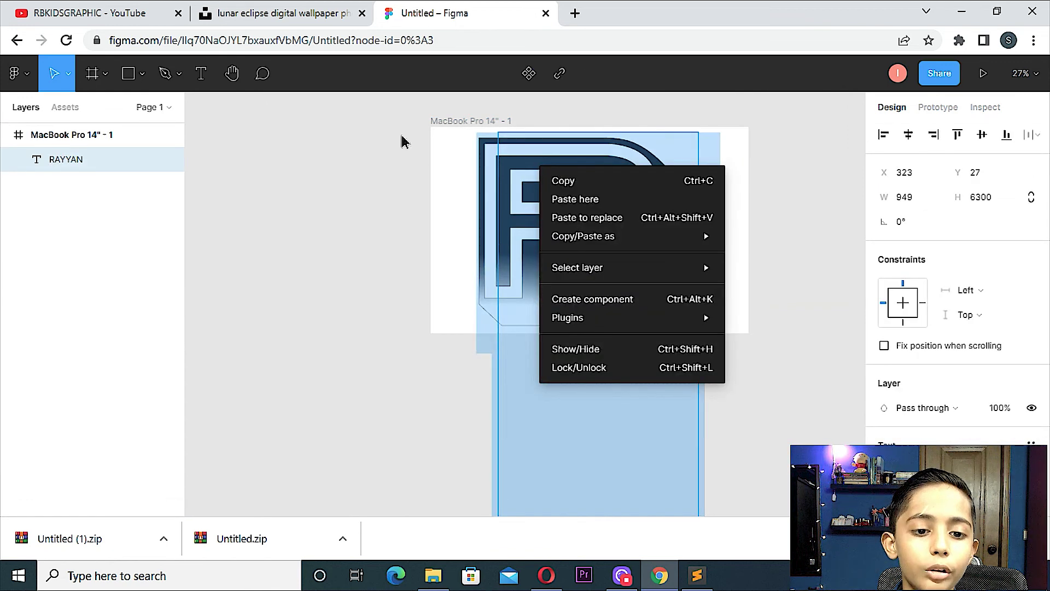